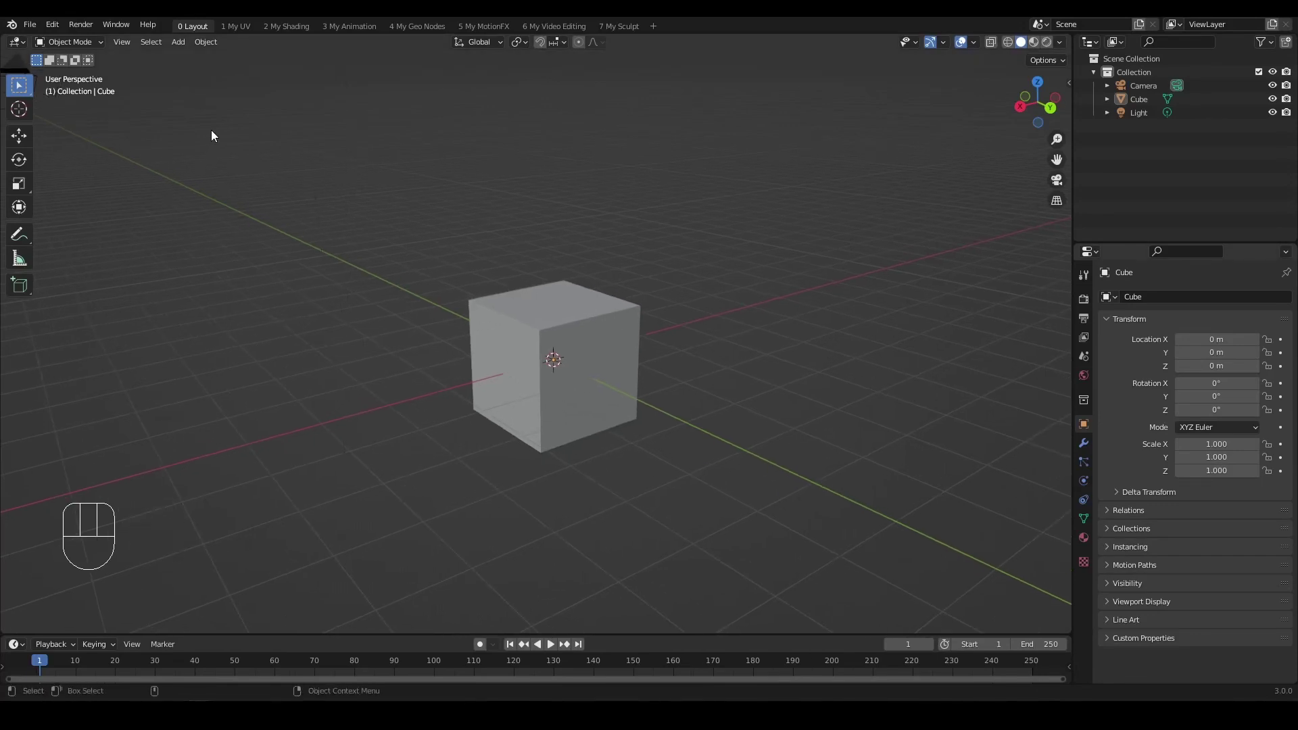
Step: Install the Quick Workspace Toggle 1.0.zip add-on from Preferences > Add-ons
left_click(52, 25)
left_click(91, 217)
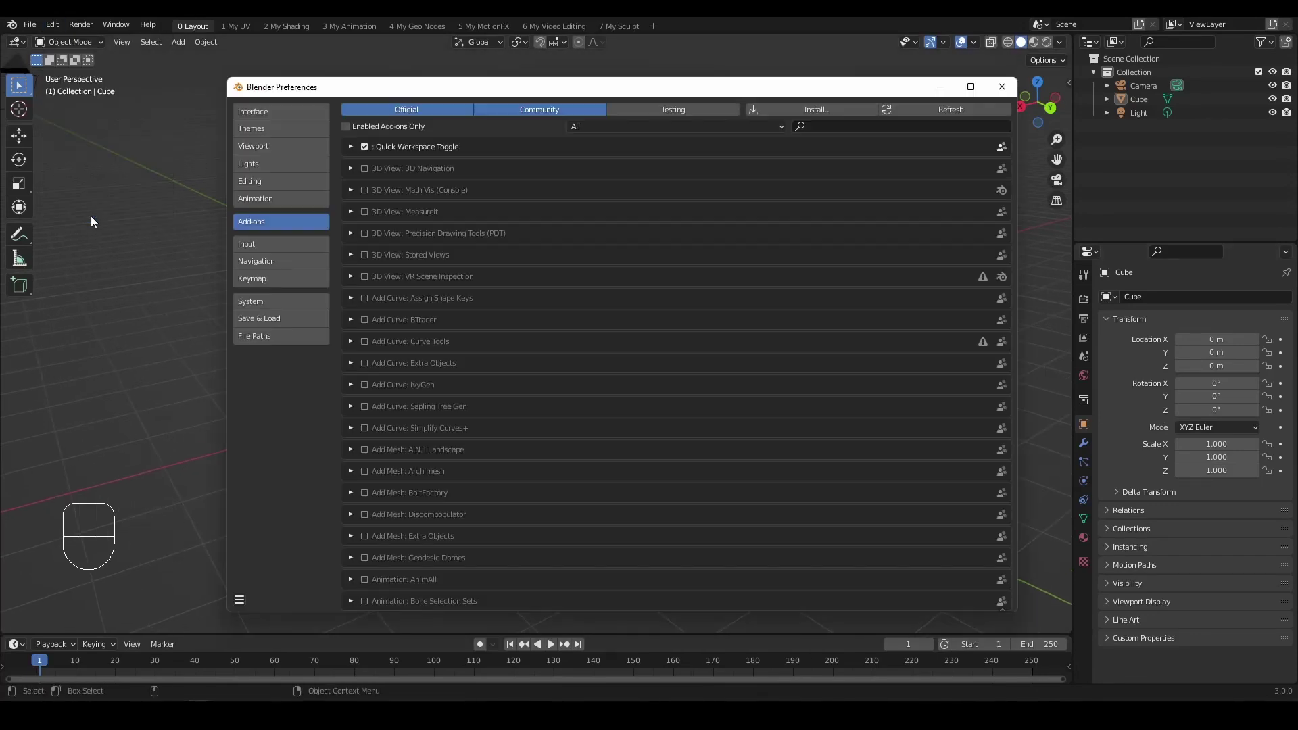
left_click(815, 107)
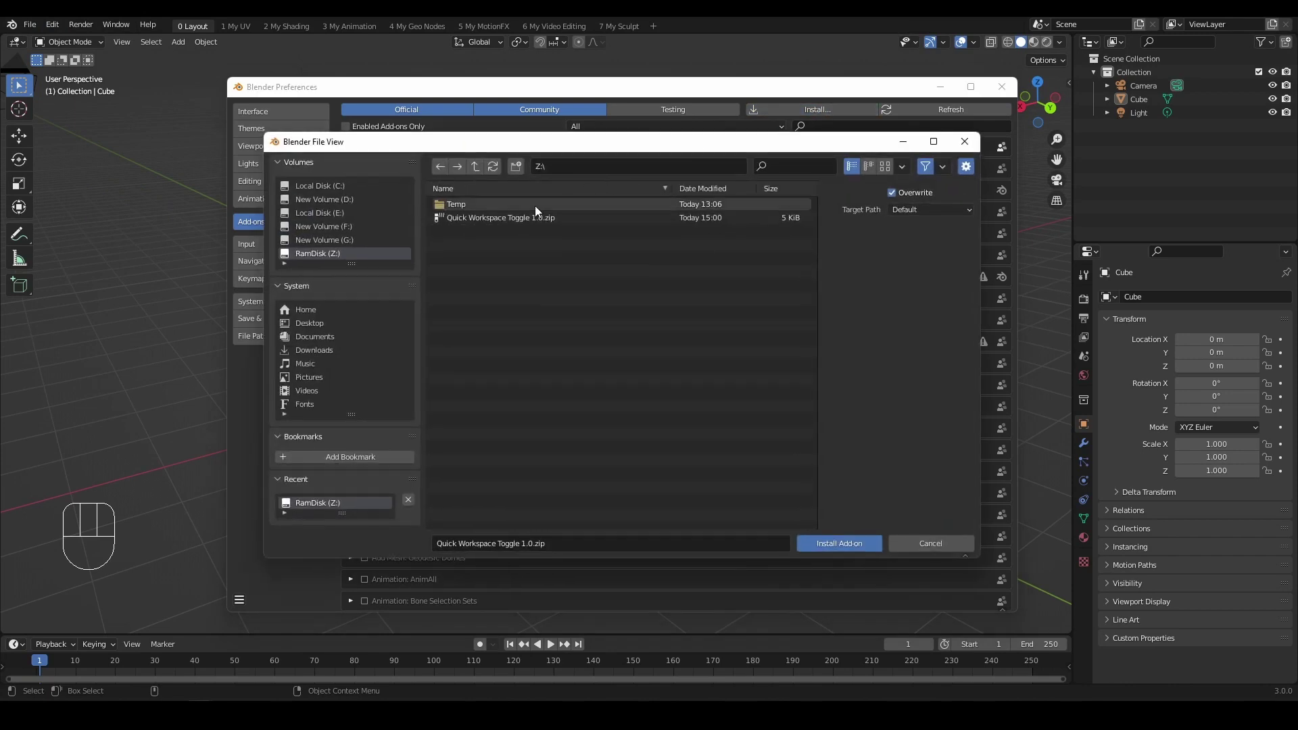
left_click(503, 217)
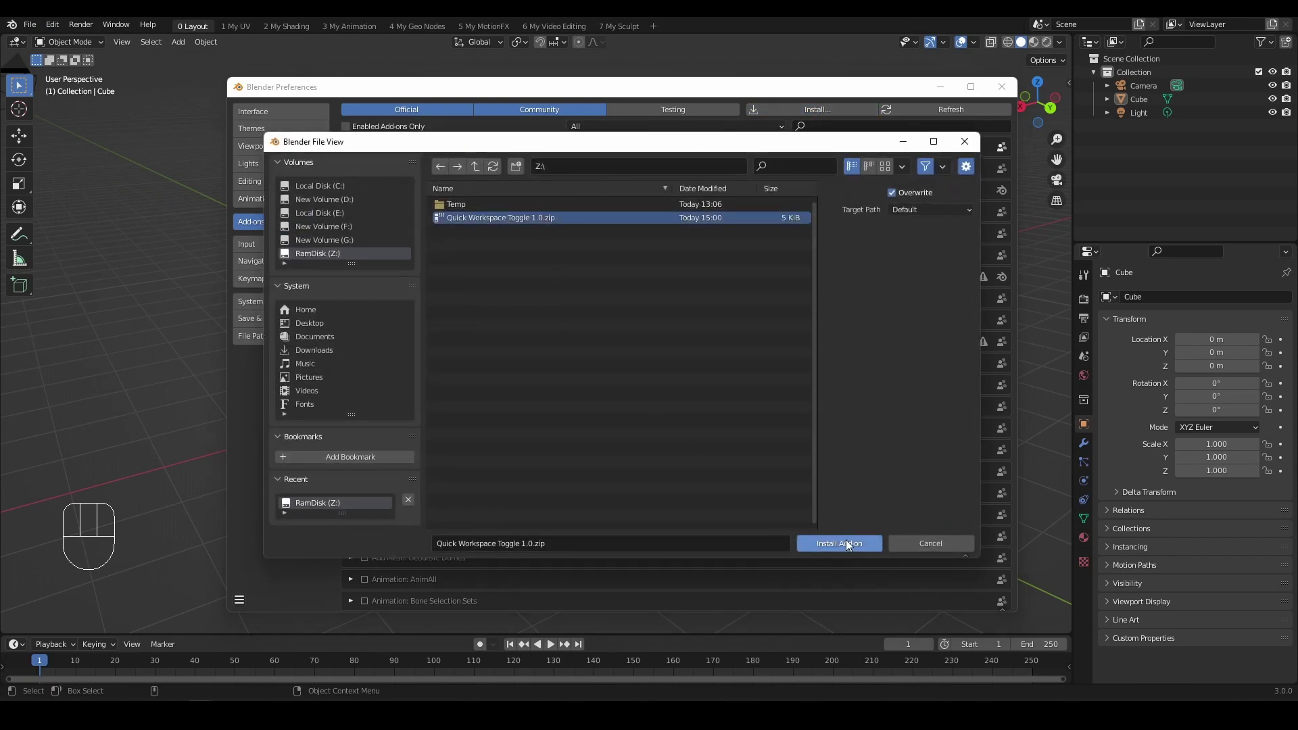
key("Return")
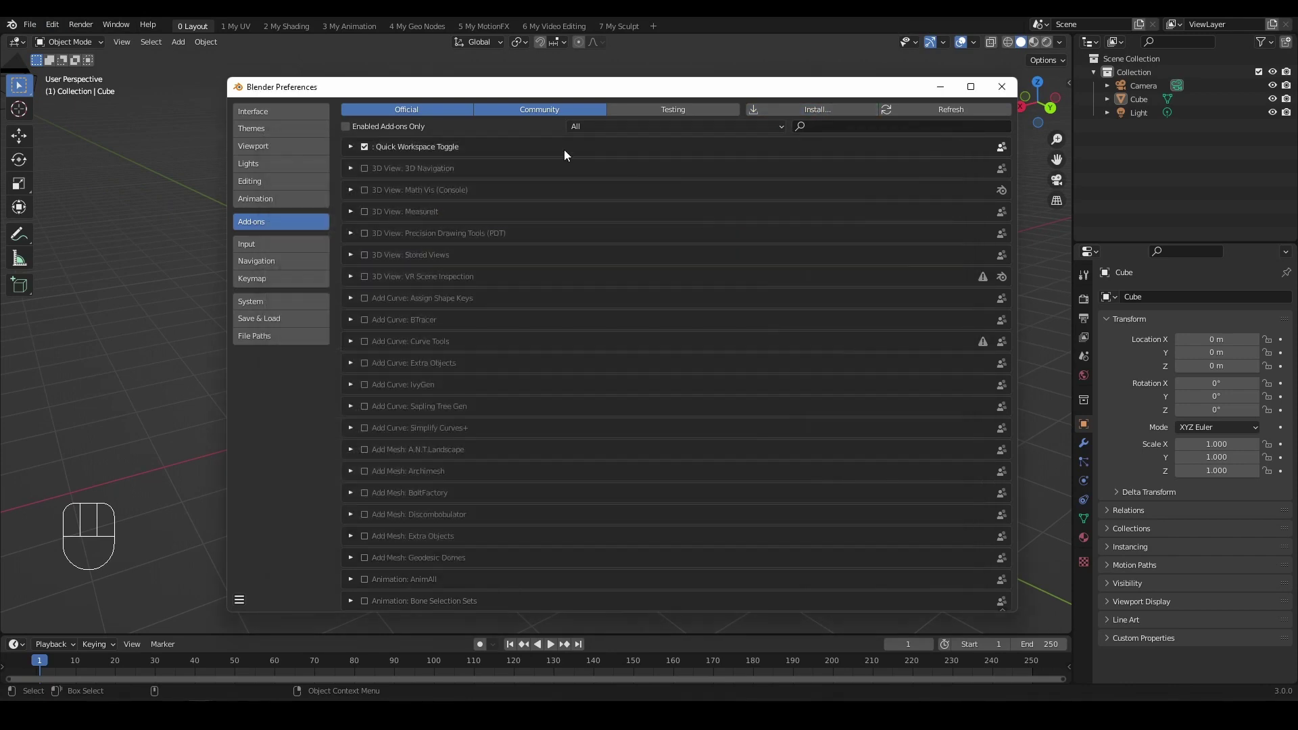
Step: Expand the add-on's entry to review its settings, then close Preferences
left_click(350, 146)
scroll(646, 375, "down", 4)
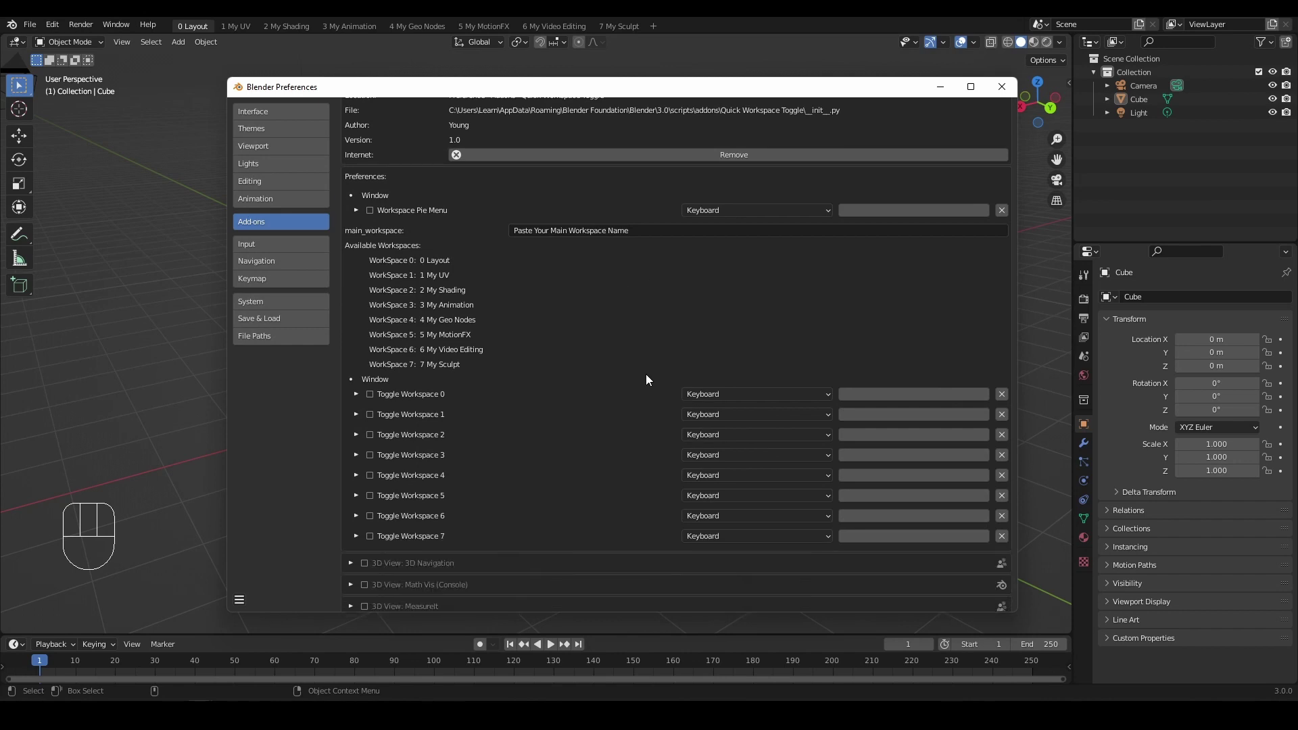
scroll(646, 374, "up", 4)
scroll(646, 373, "down", 1)
scroll(647, 378, "down", 1)
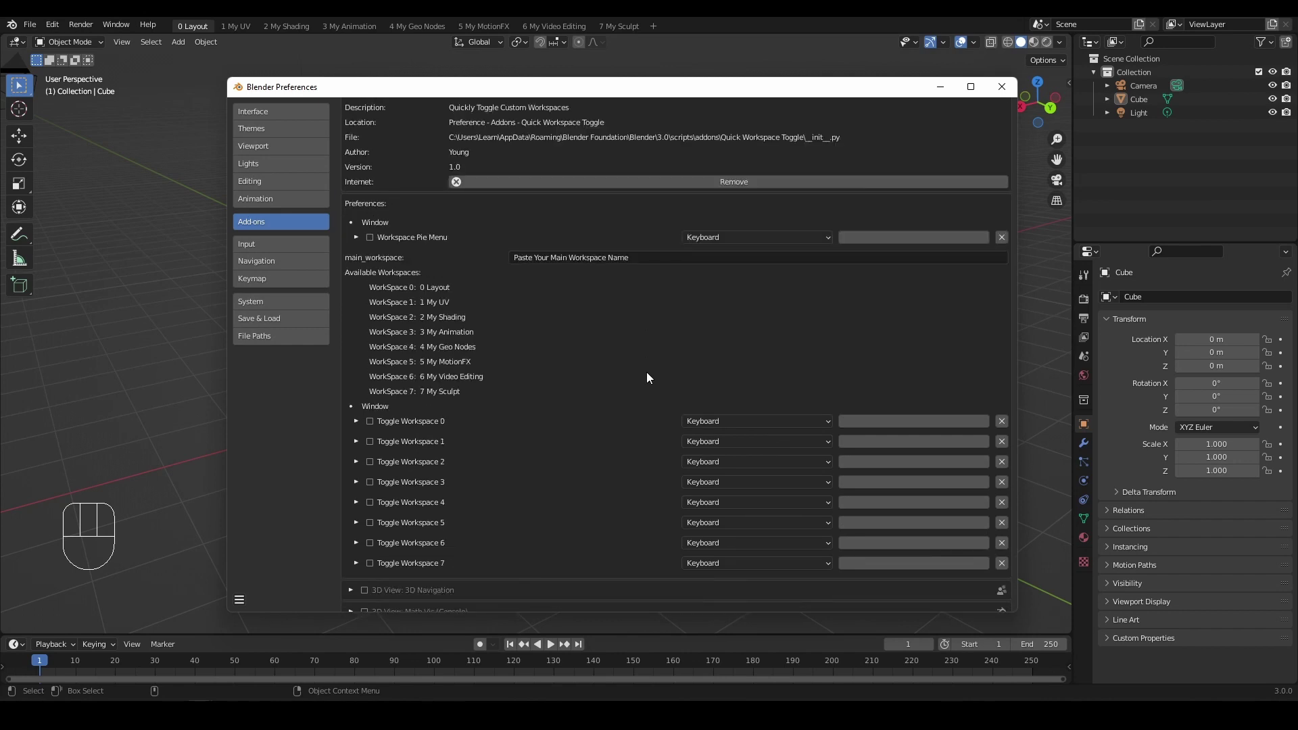
scroll(643, 375, "up", 1)
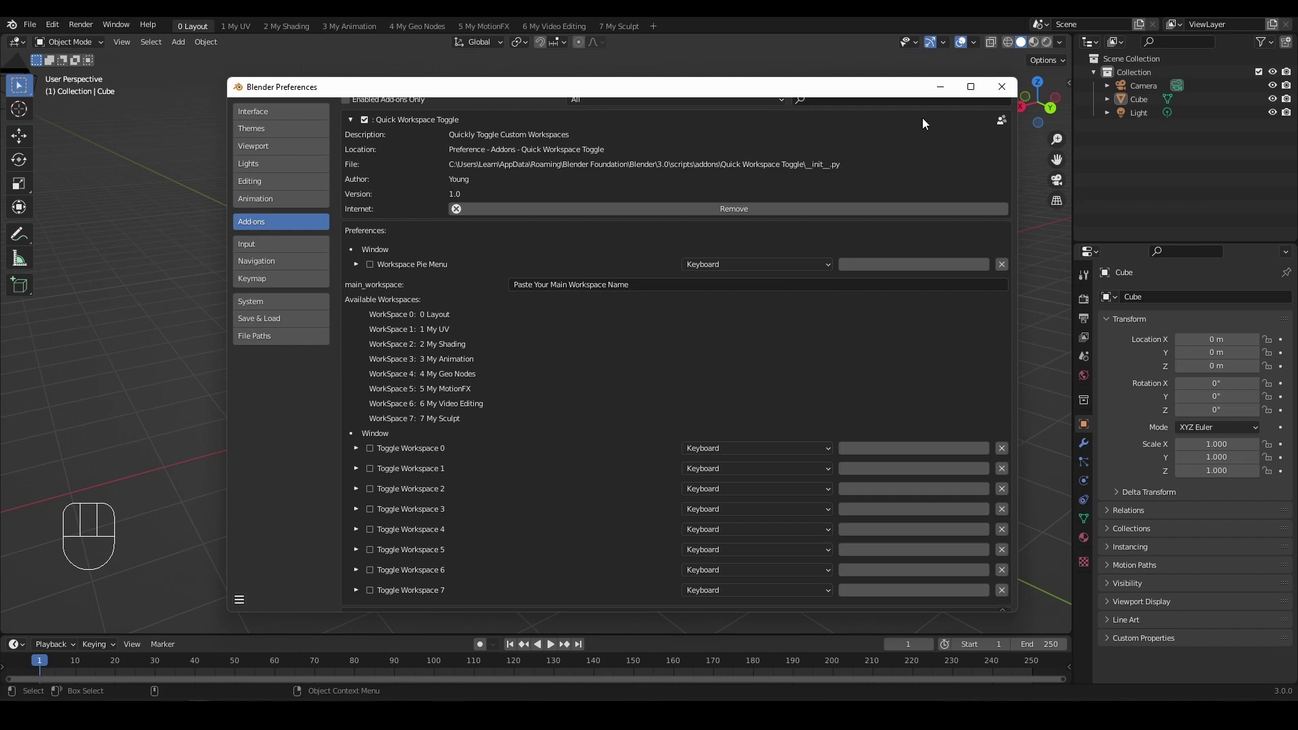
left_click(1001, 86)
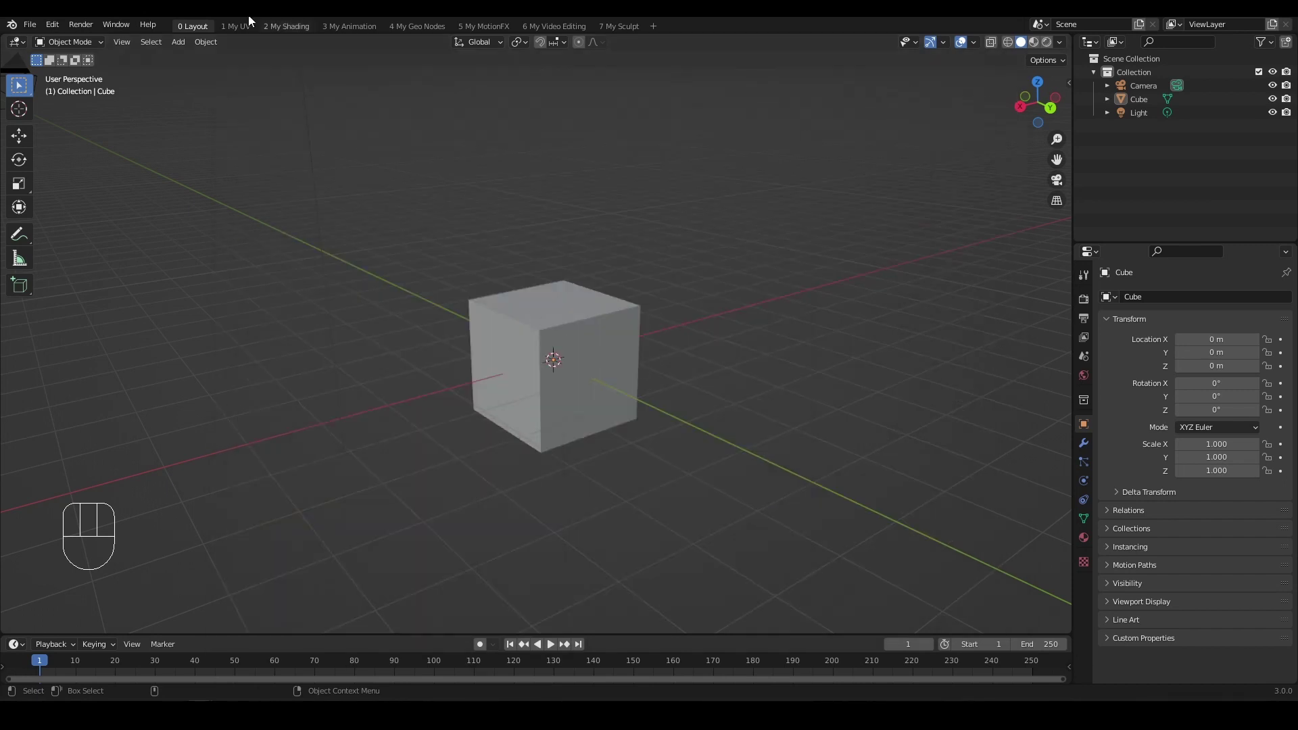
left_click(198, 24)
left_click(658, 28)
mouse_move(658, 56)
left_click(233, 26)
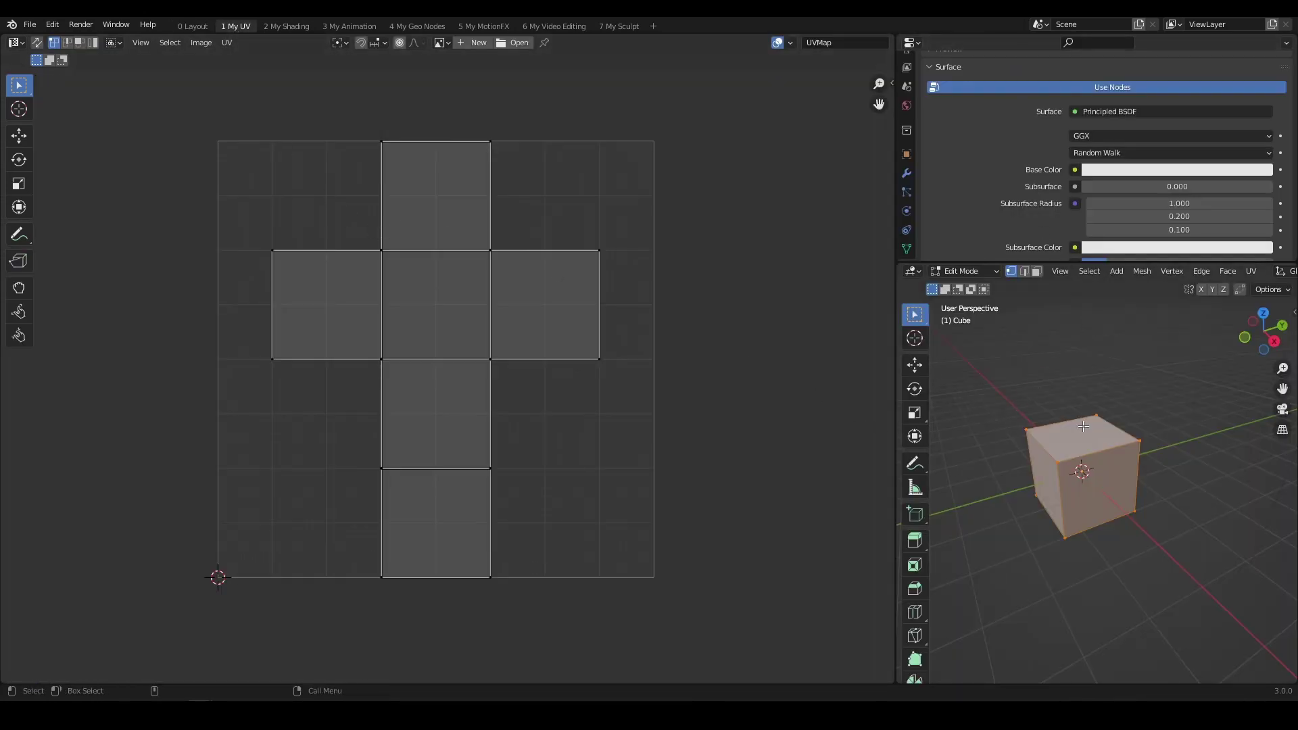
left_click(288, 26)
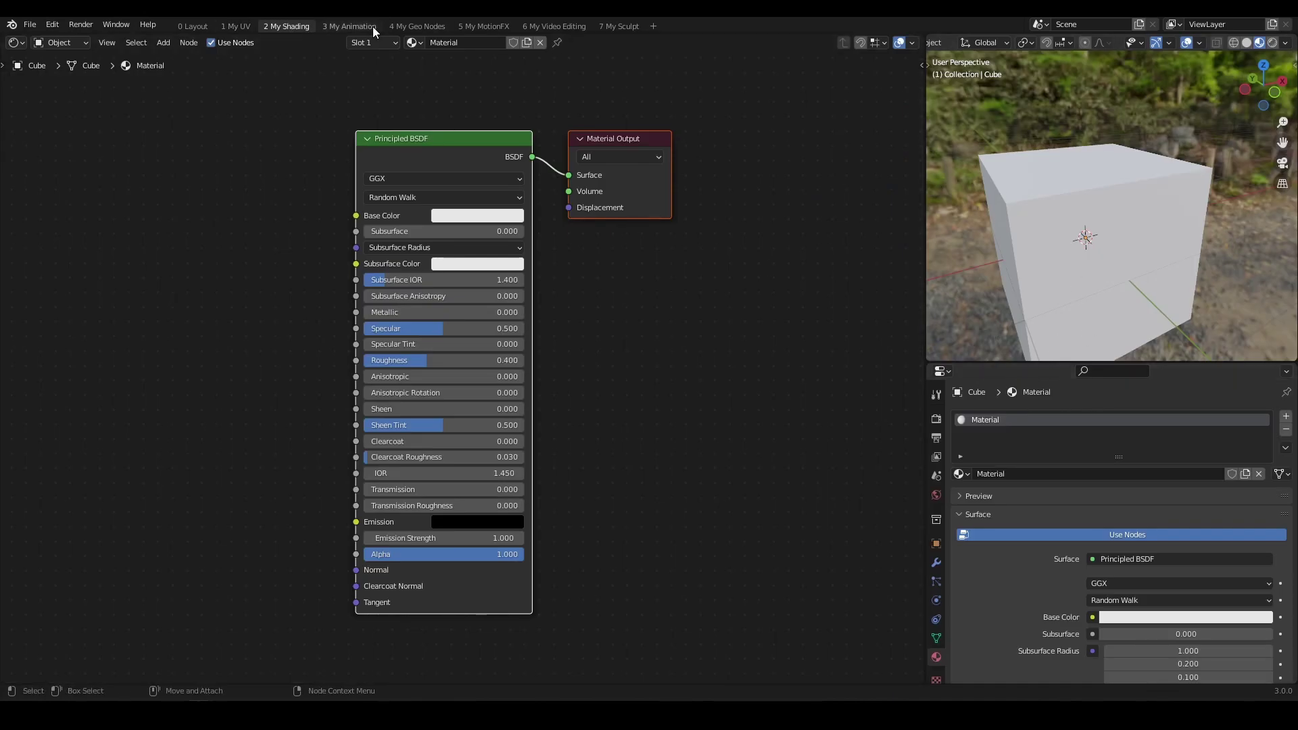
left_click(400, 25)
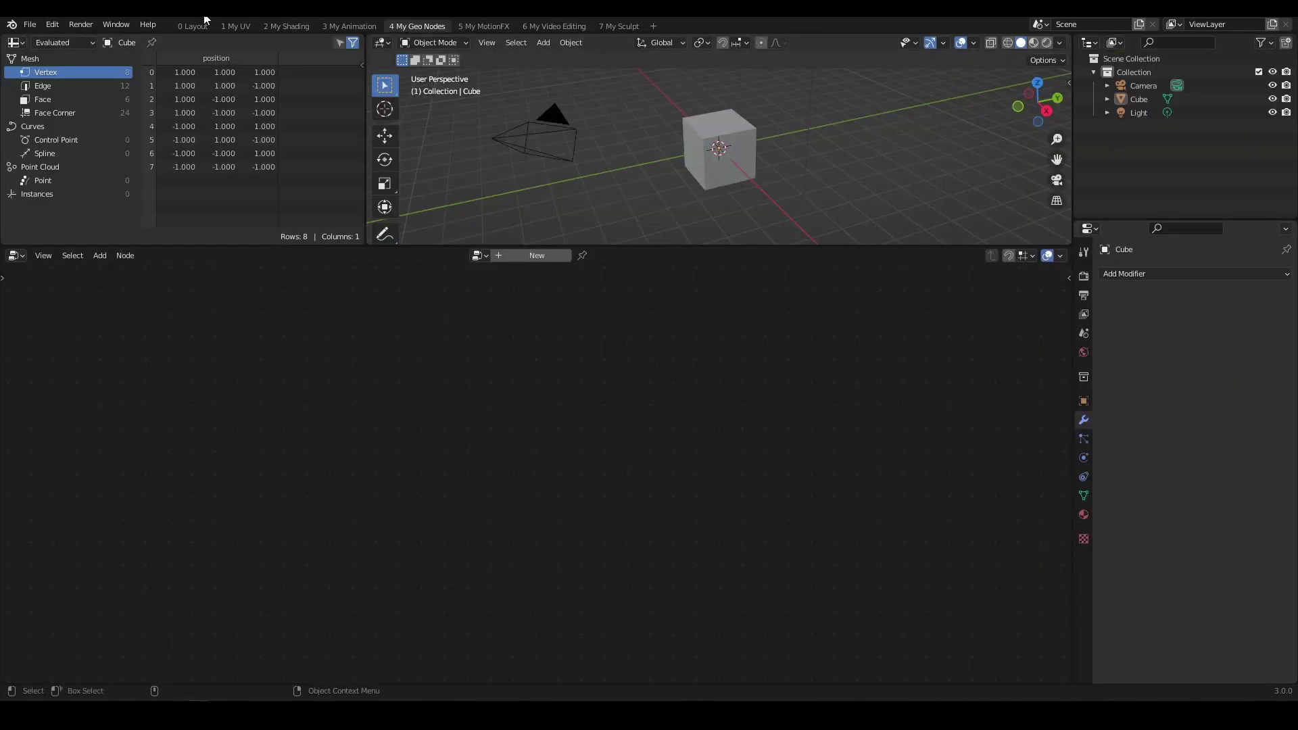
left_click(185, 25)
mouse_move(555, 324)
left_mouse_down("alt")
mouse_move(507, 334)
mouse_move(569, 330)
left_mouse_up("alt")
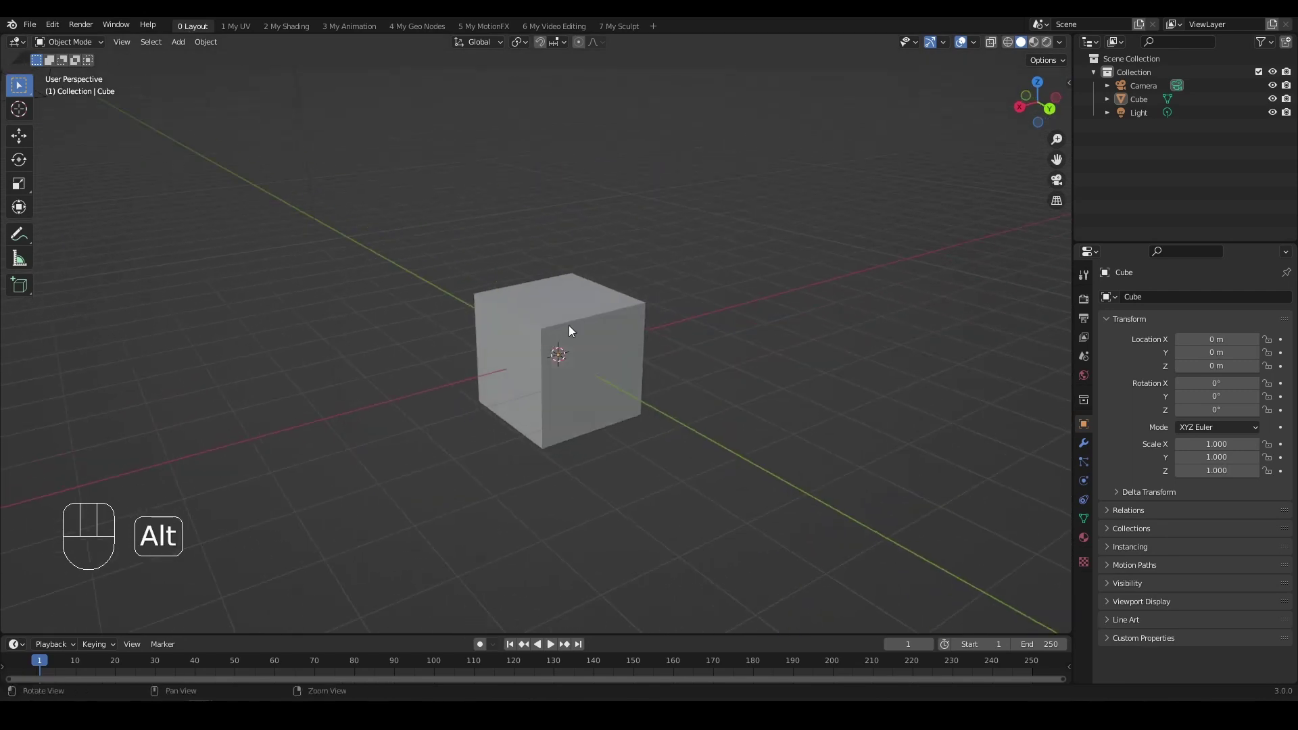
Step: Save the current setup as the startup file via File > Defaults
left_click(29, 25)
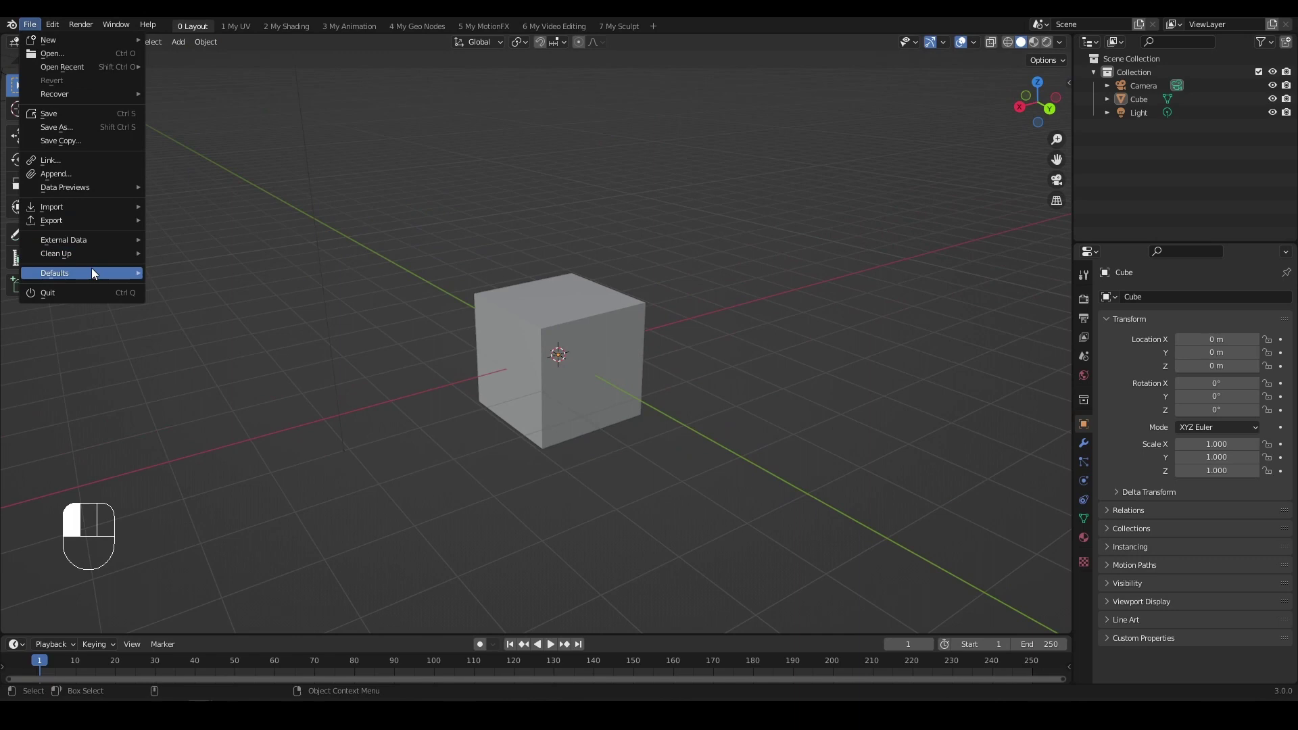
mouse_move(92, 273)
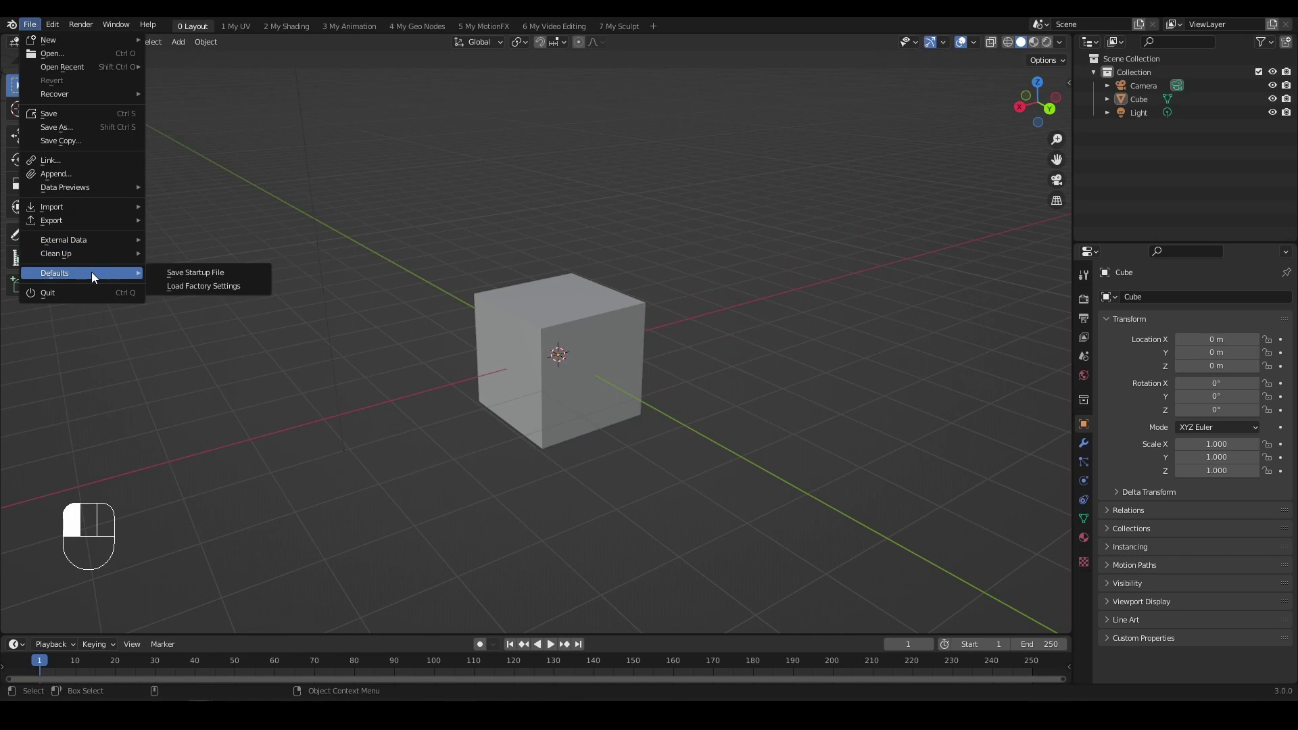
left_click(190, 271)
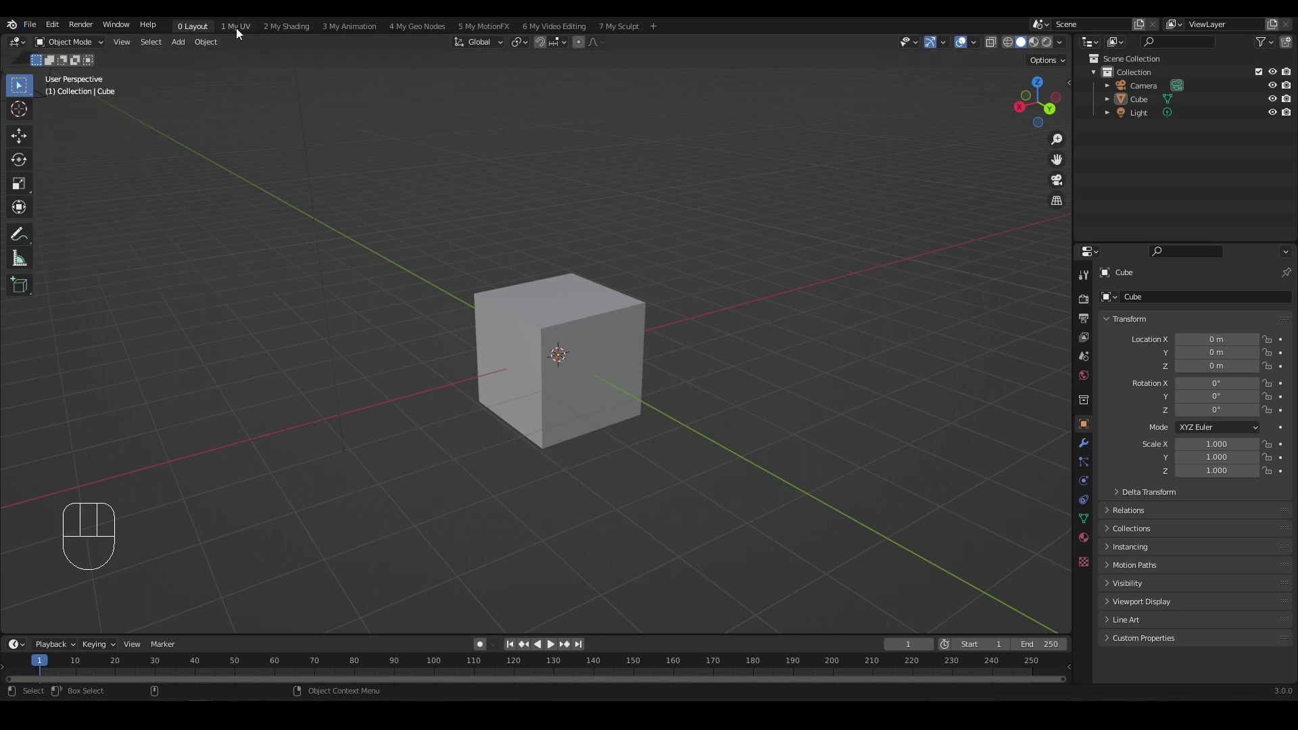
Step: Check the 2 My Shading, 3 My Animation and 0 Layout workspace tabs
left_click(286, 26)
left_click(349, 26)
left_click(193, 26)
Step: In Preferences, tick the add-on's Workspace Pie Menu option
left_click(51, 25)
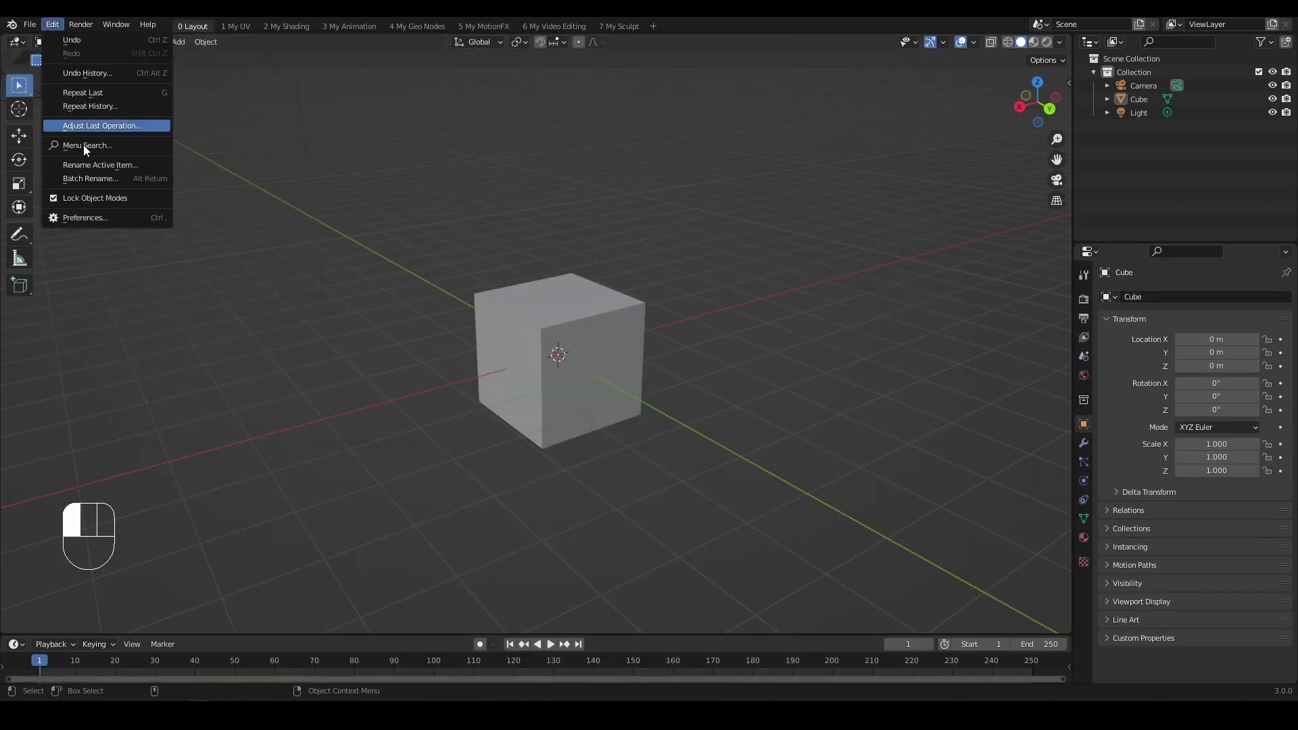
left_click(80, 216)
scroll(689, 372, "up", 1)
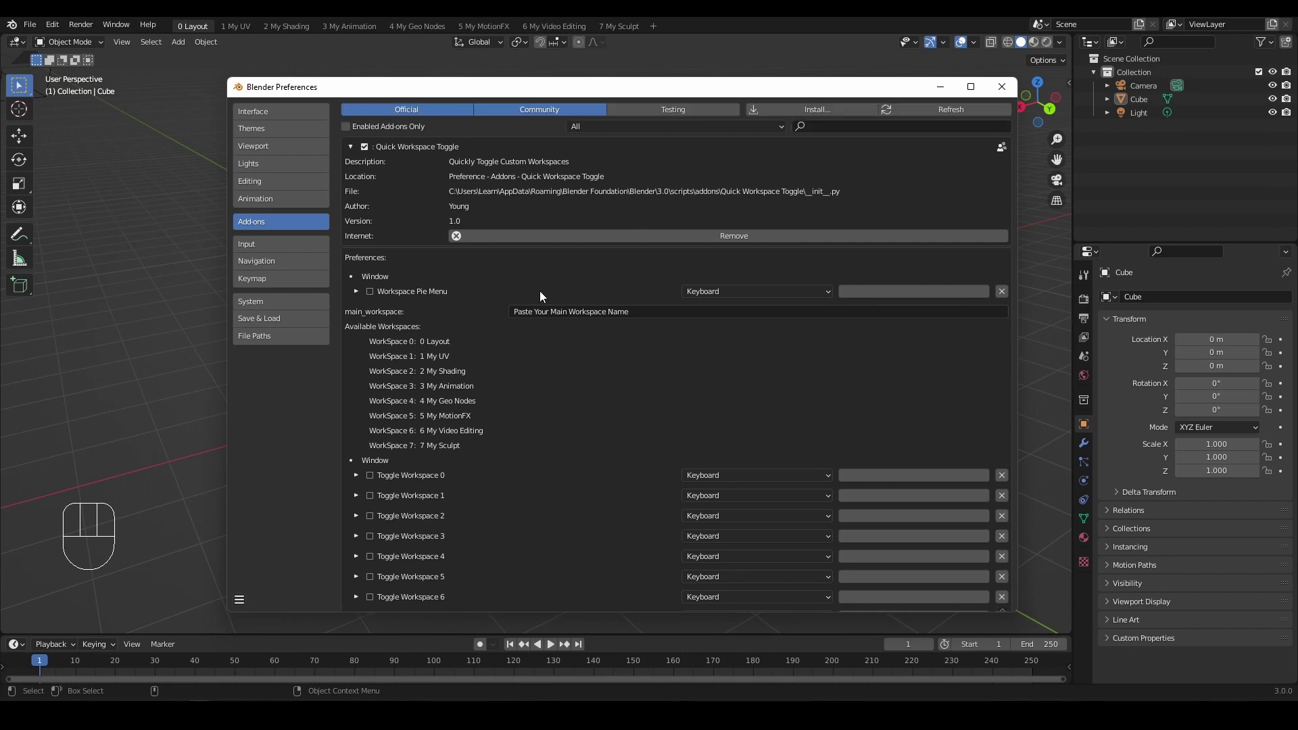
scroll(614, 378, "down", 3)
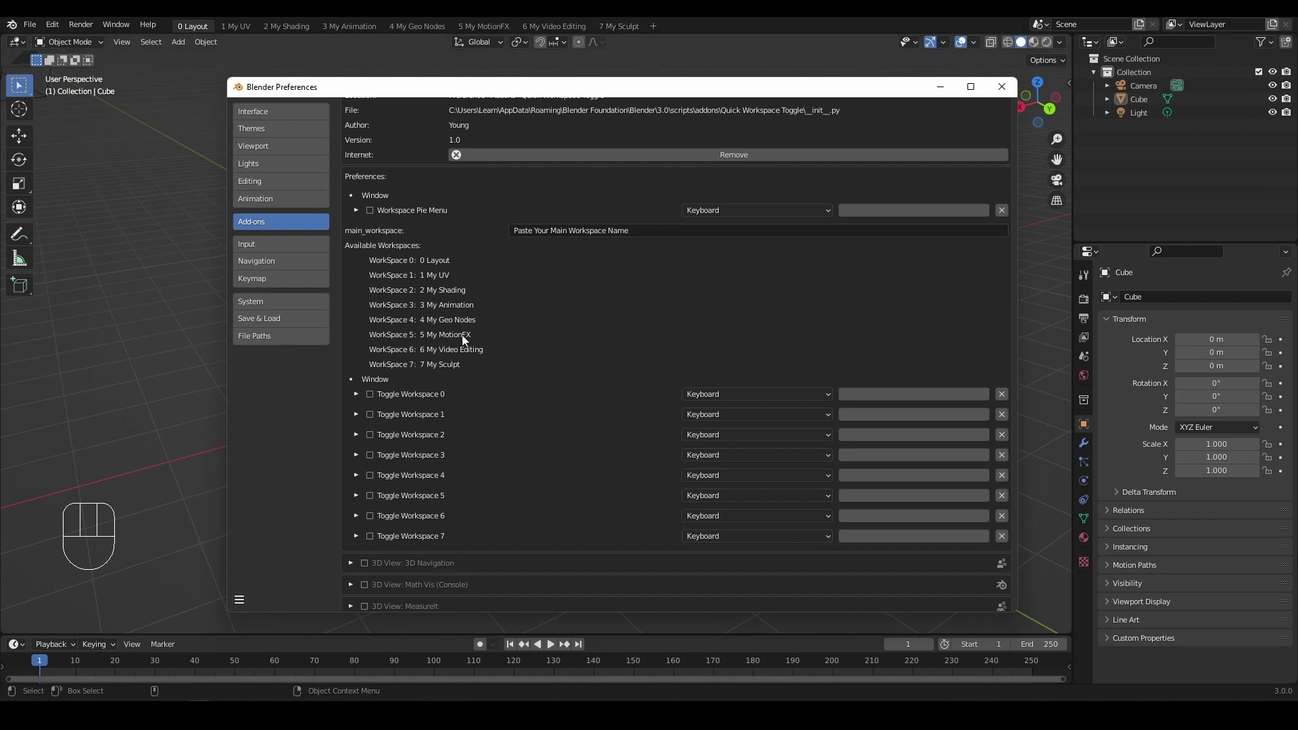
left_click(370, 211)
Step: Use the Ctrl+Tab pie to visit My UV, Layout, My Shading, My Animation, then Layout, and bring Preferences back
left_click(940, 87)
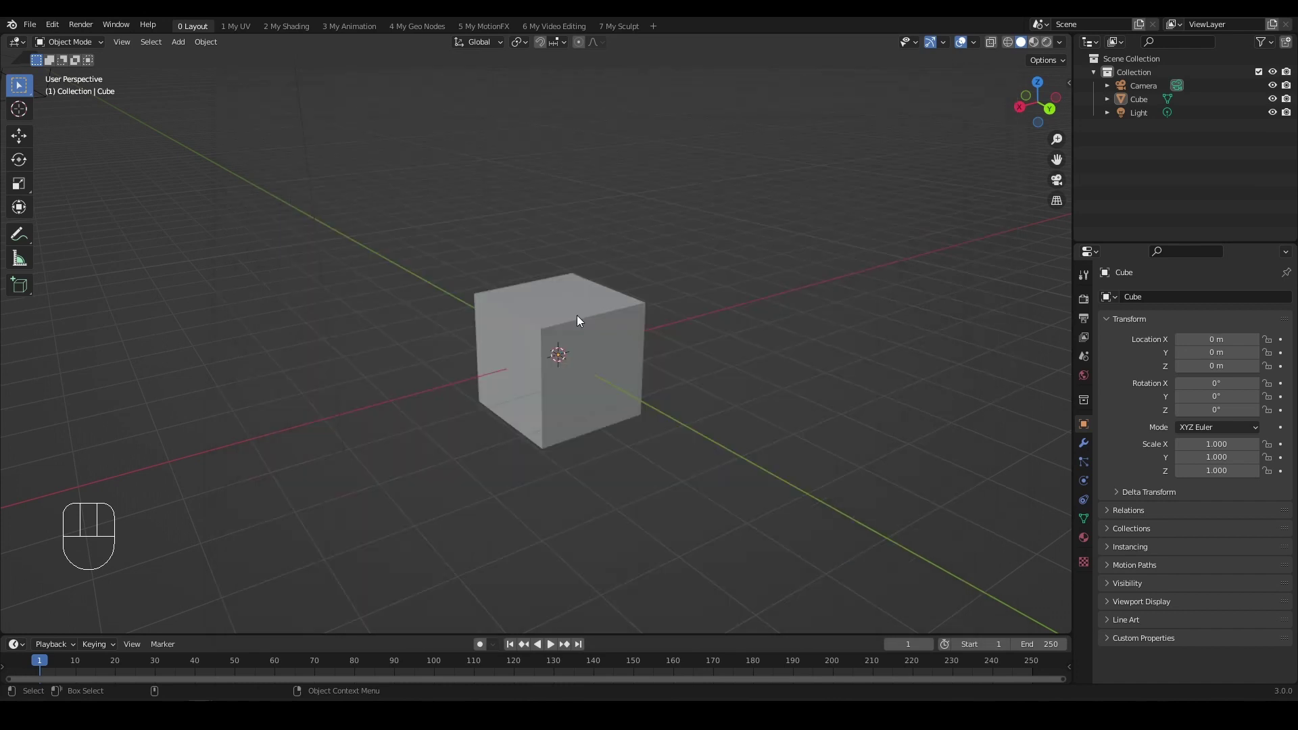
key("ctrl+Tab")
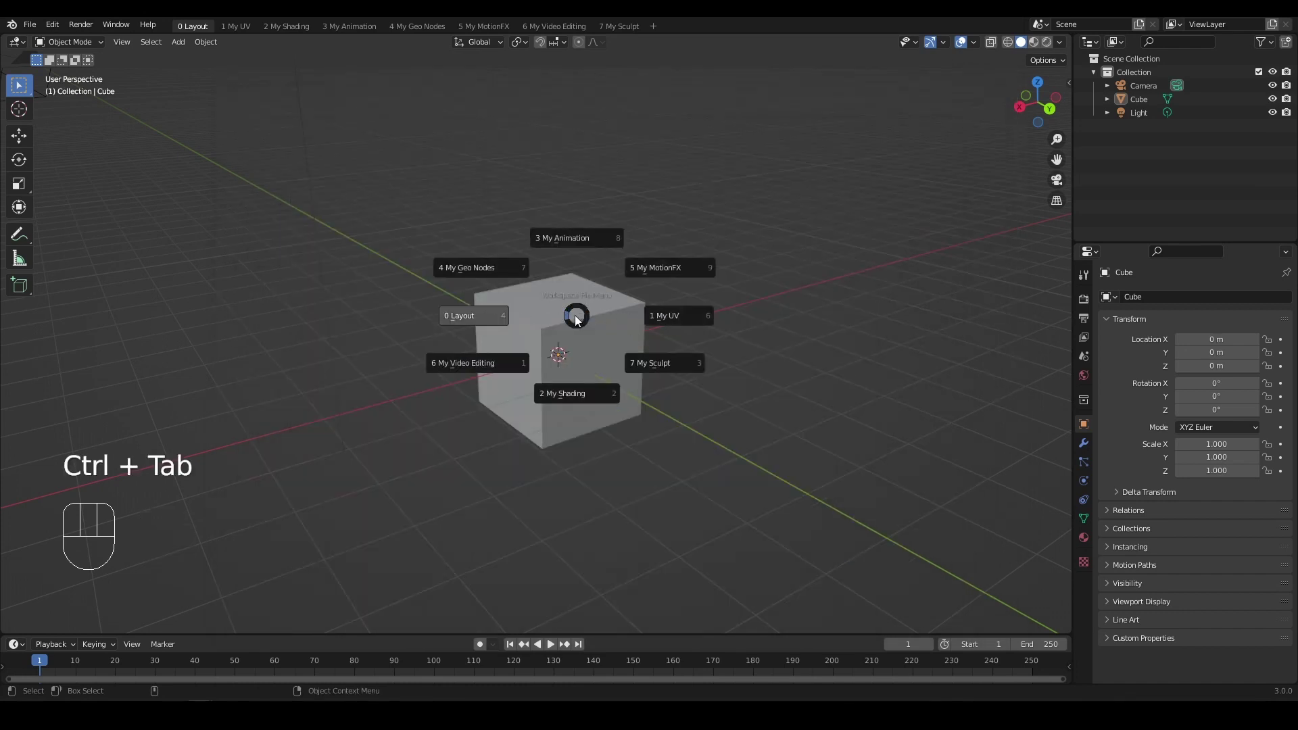
left_click(653, 318)
key("ctrl+Tab")
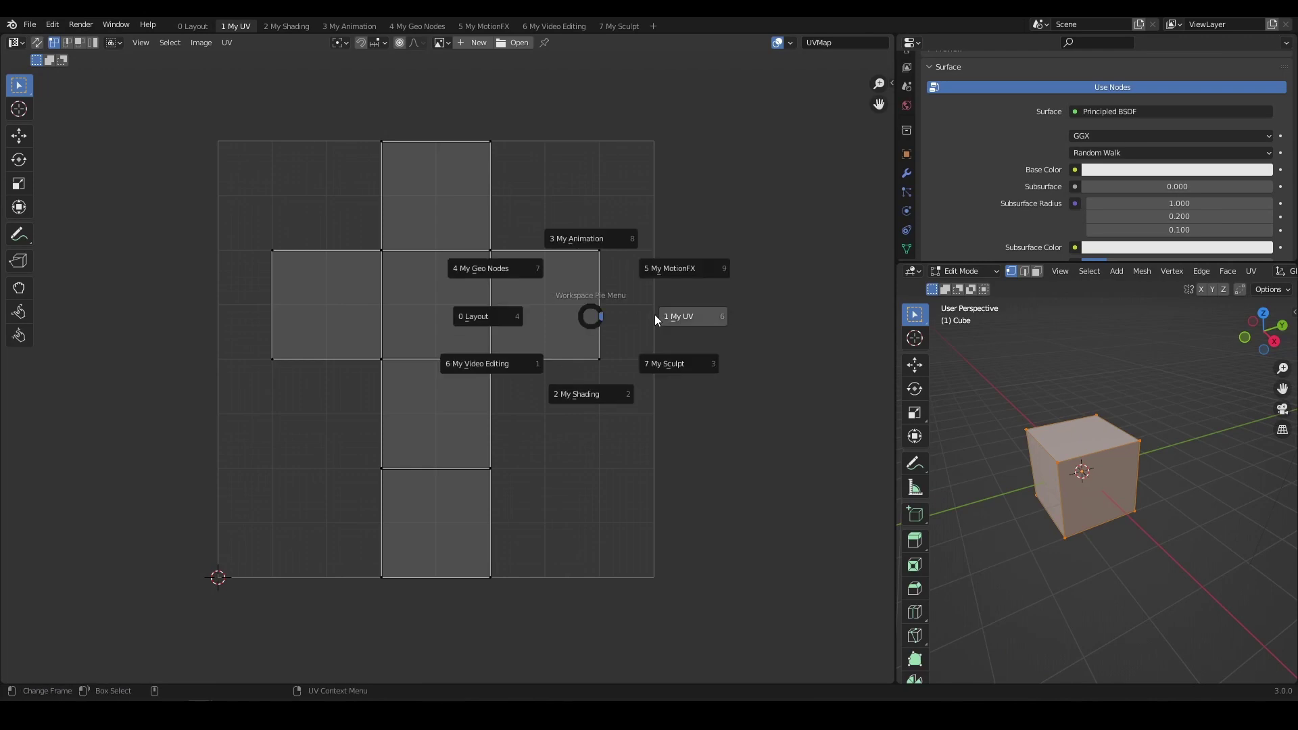
left_click(477, 312)
key("ctrl+Tab")
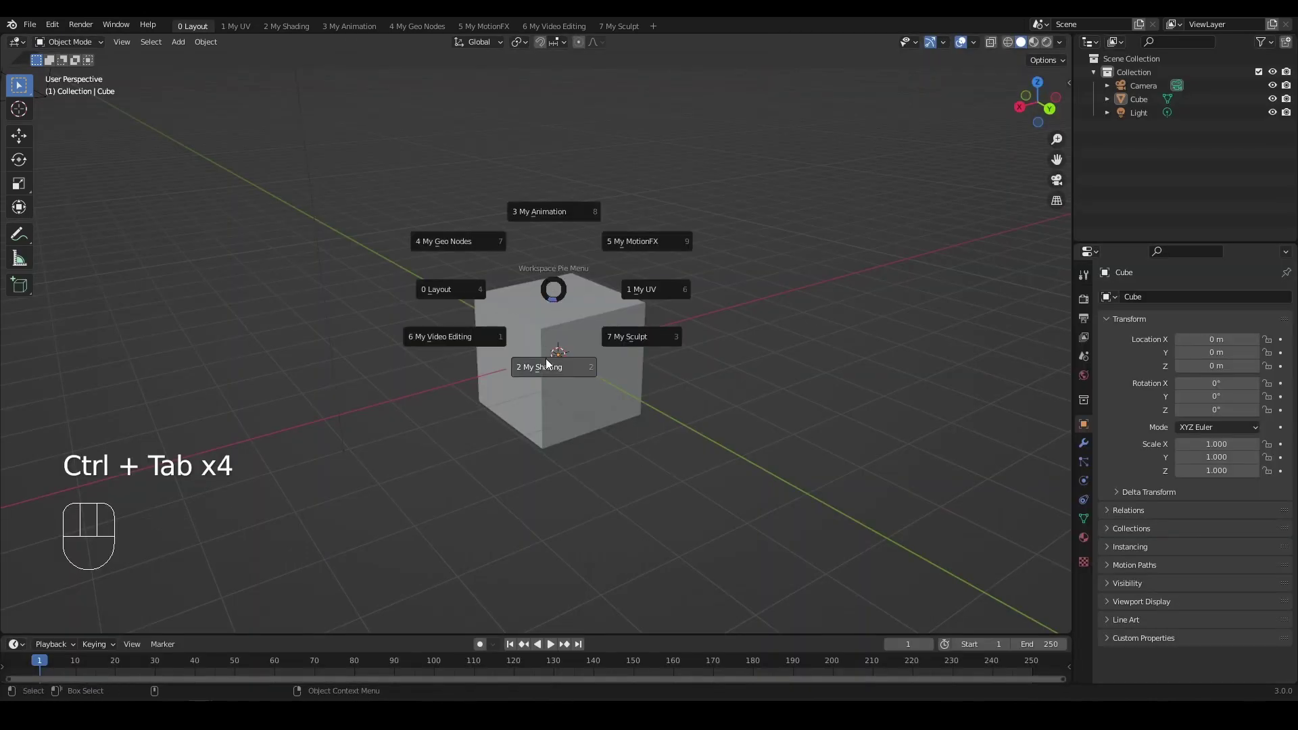
left_click(545, 366)
key("ctrl+Tab")
left_click(527, 220)
key("ctrl+Tab")
left_click(460, 293)
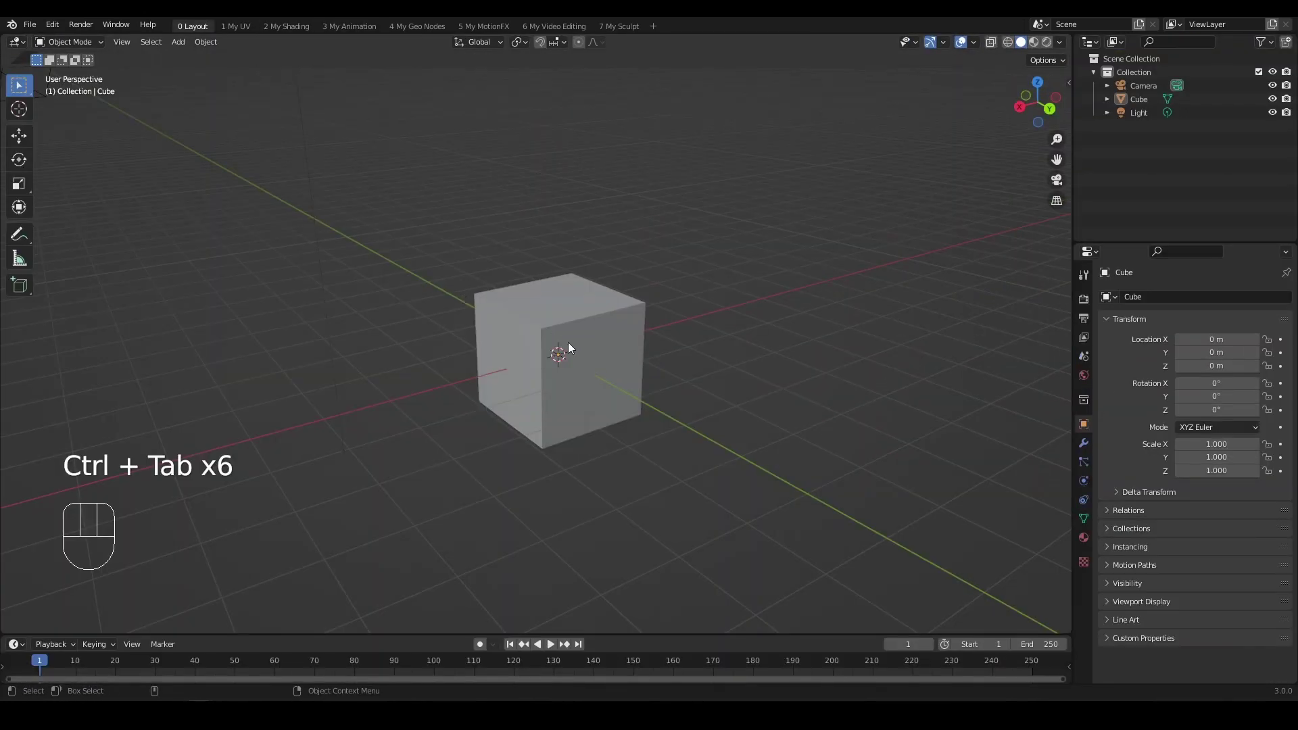
key("alt+Tab")
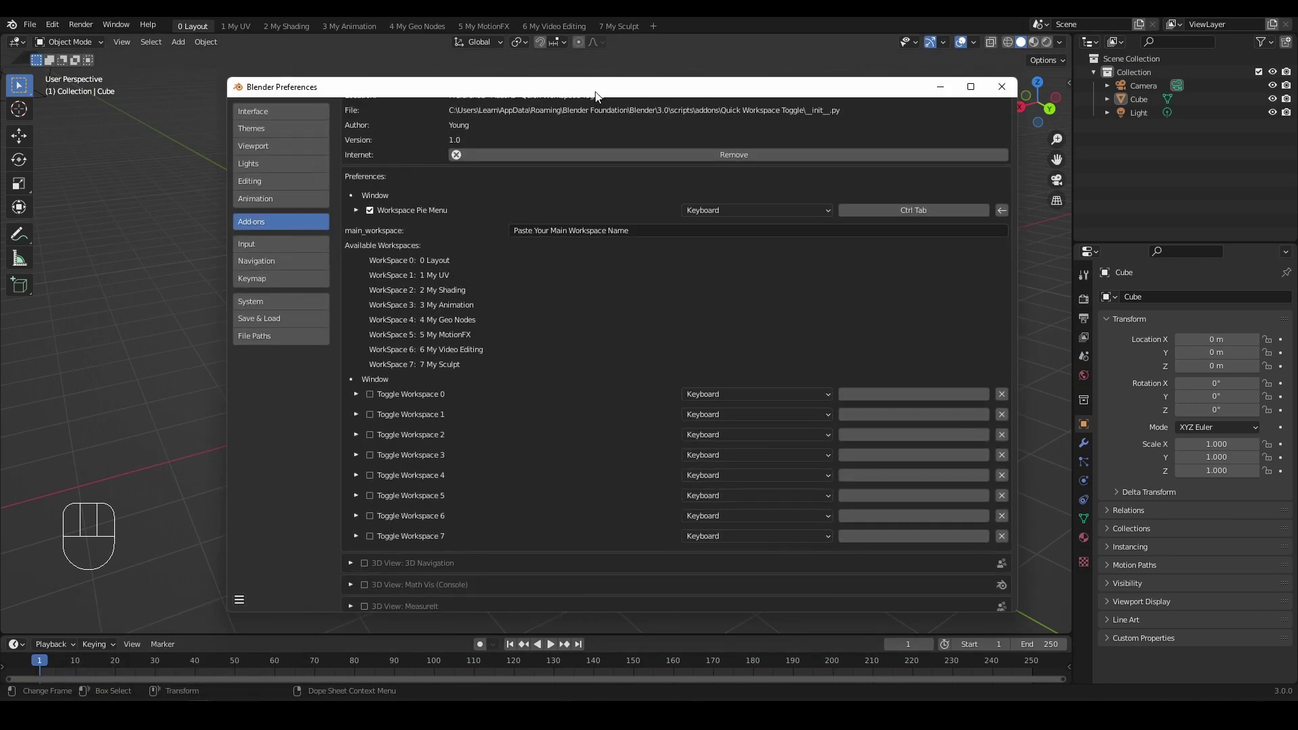
Step: Replace the main_workspace placeholder with '0 Layout'
left_click_drag(595, 92, 587, 84)
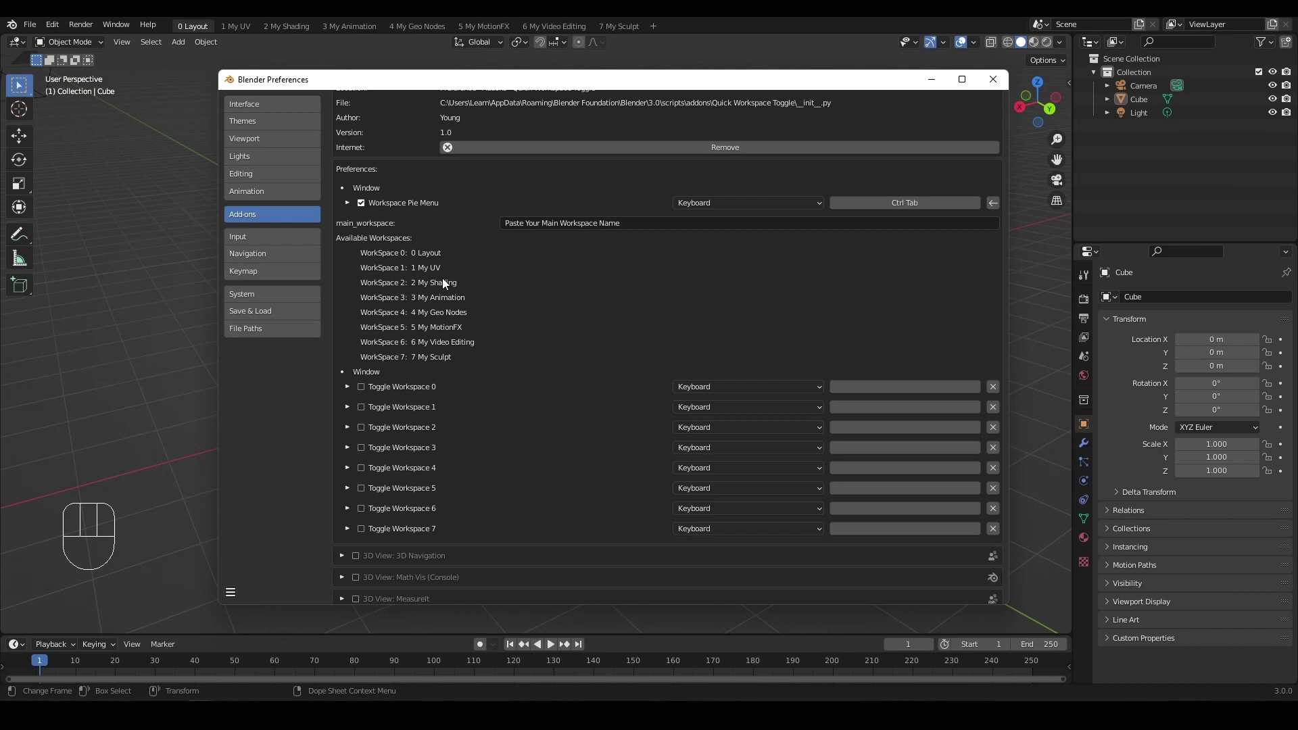
left_click(610, 223)
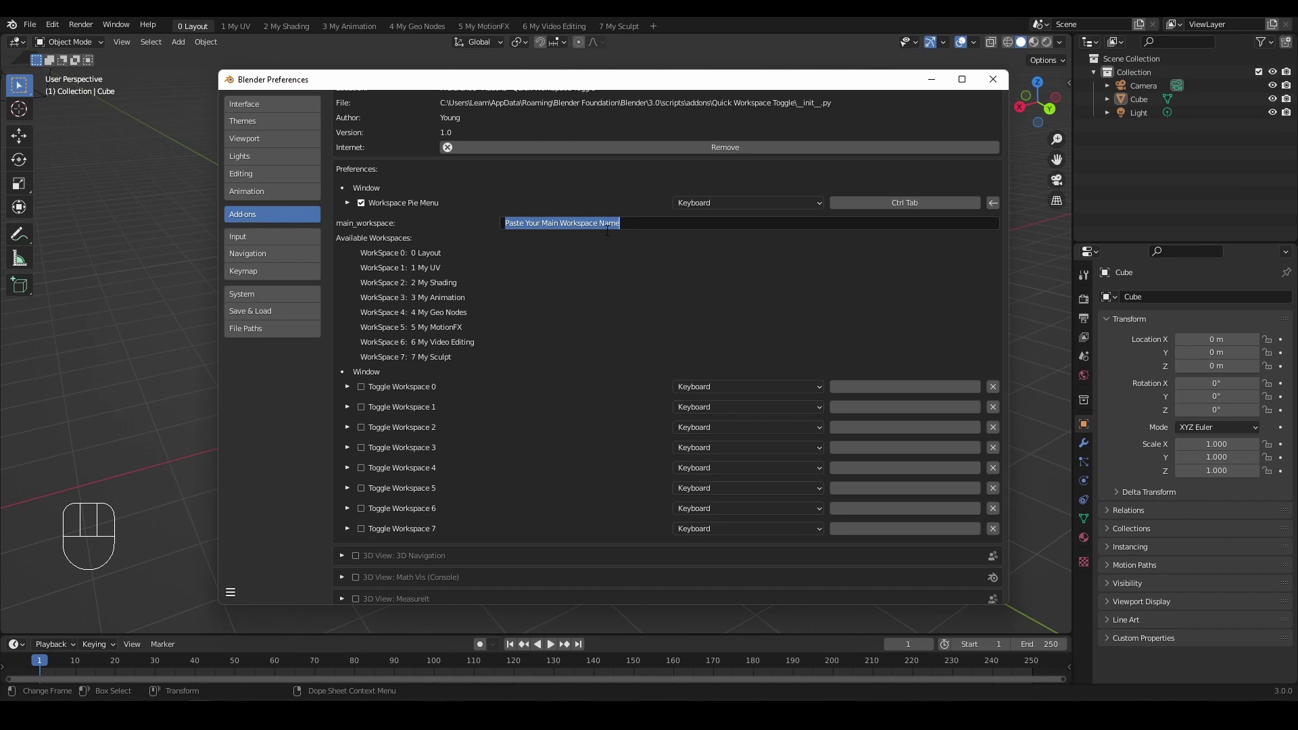
type("0 Layout")
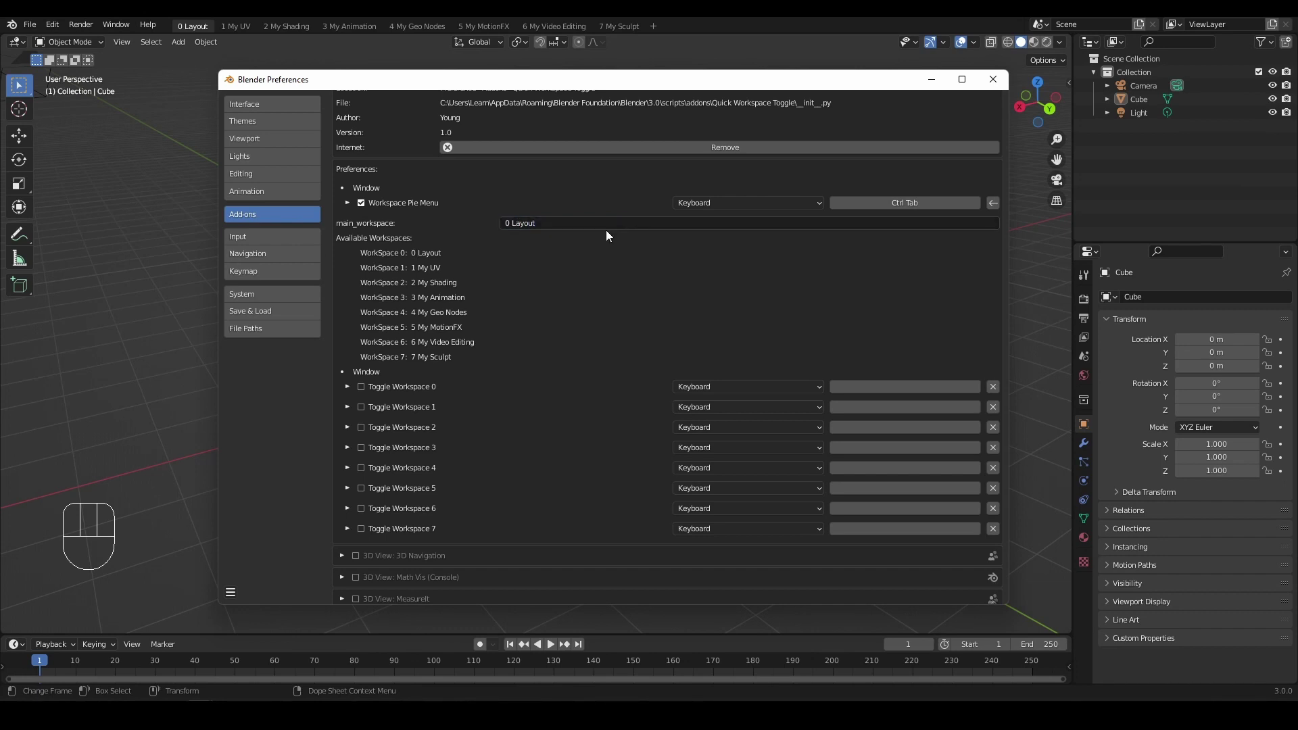
left_click(932, 82)
key("ctrl+Tab")
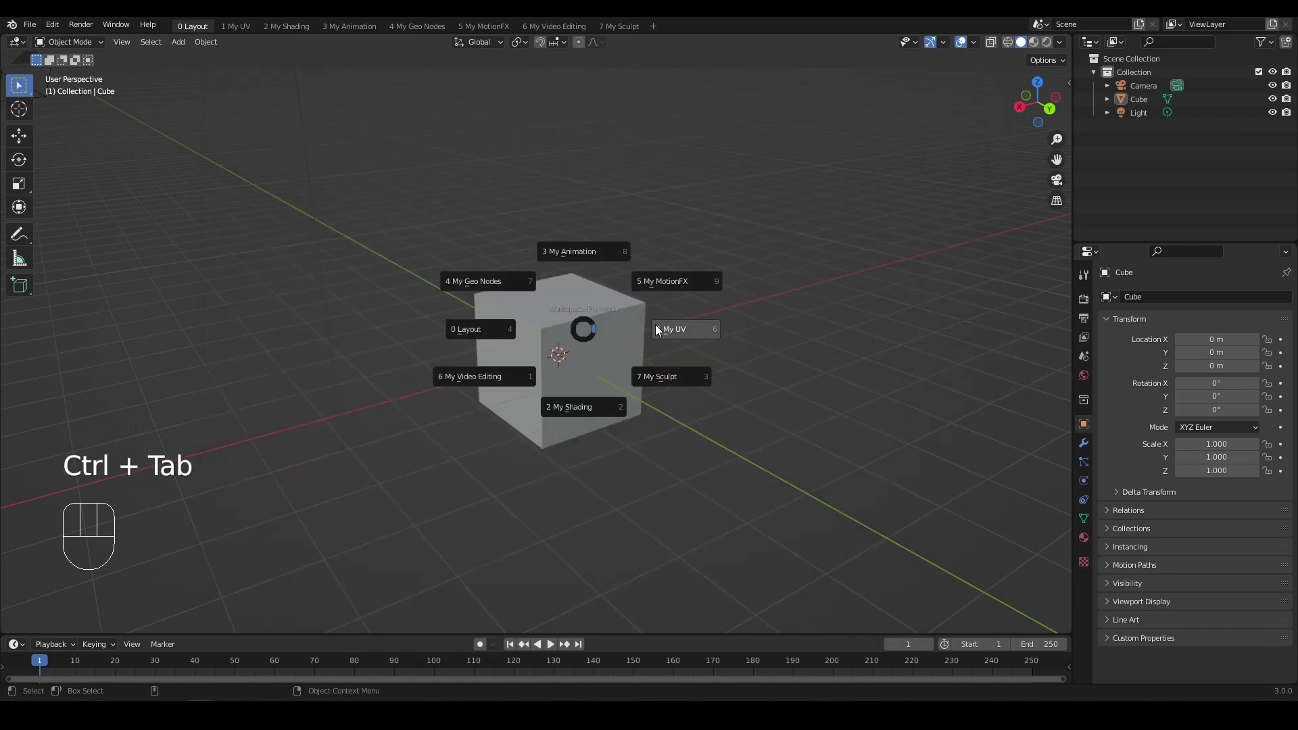
key("ctrl+Tab")
key("ctrl+Tab")
key("ctrl+Tab")
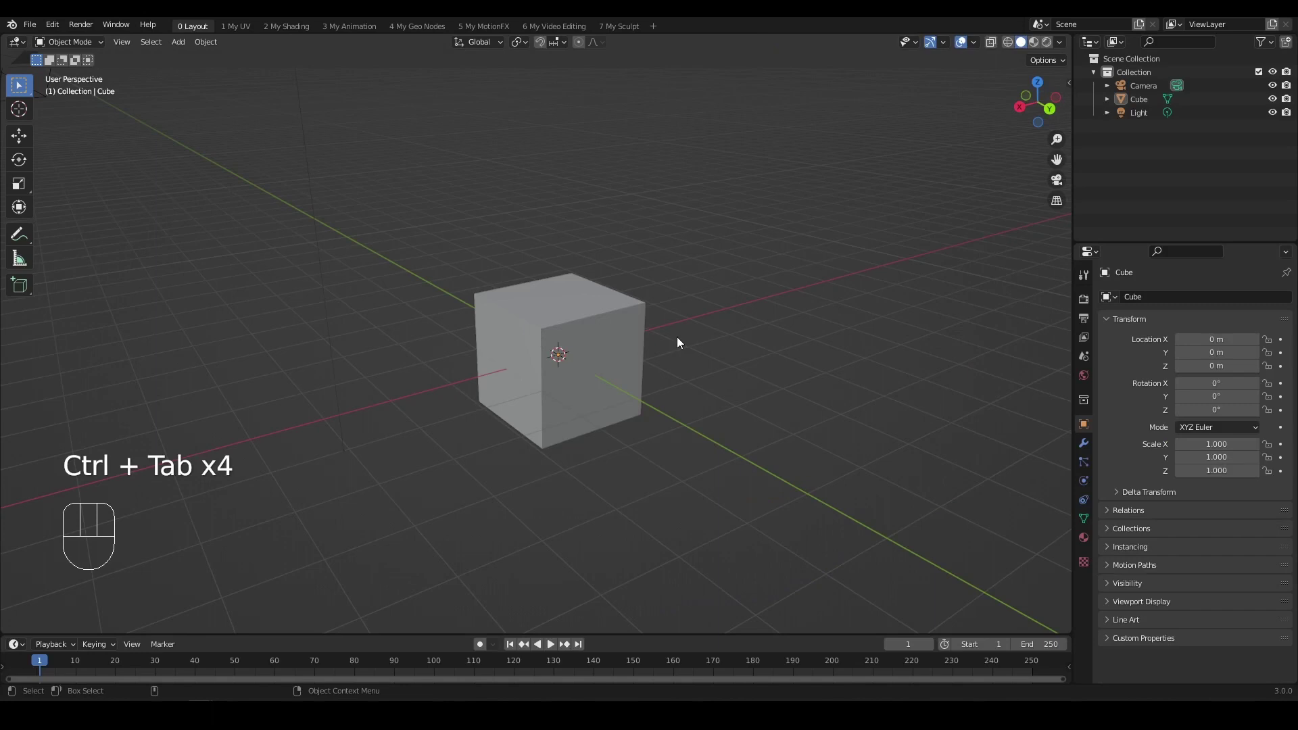
key("ctrl+Tab")
key("ctrl+Tab")
key("ctrl+Tab")
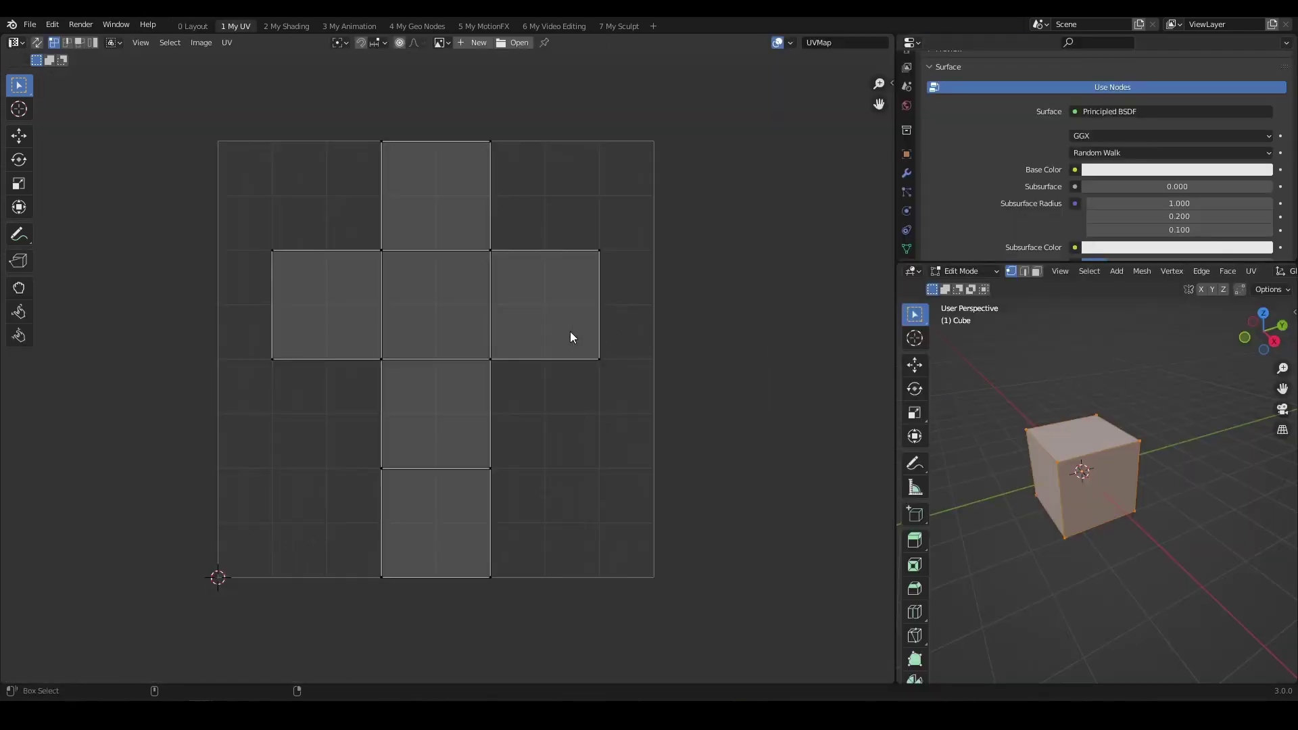
key("ctrl+Tab")
left_click(564, 406)
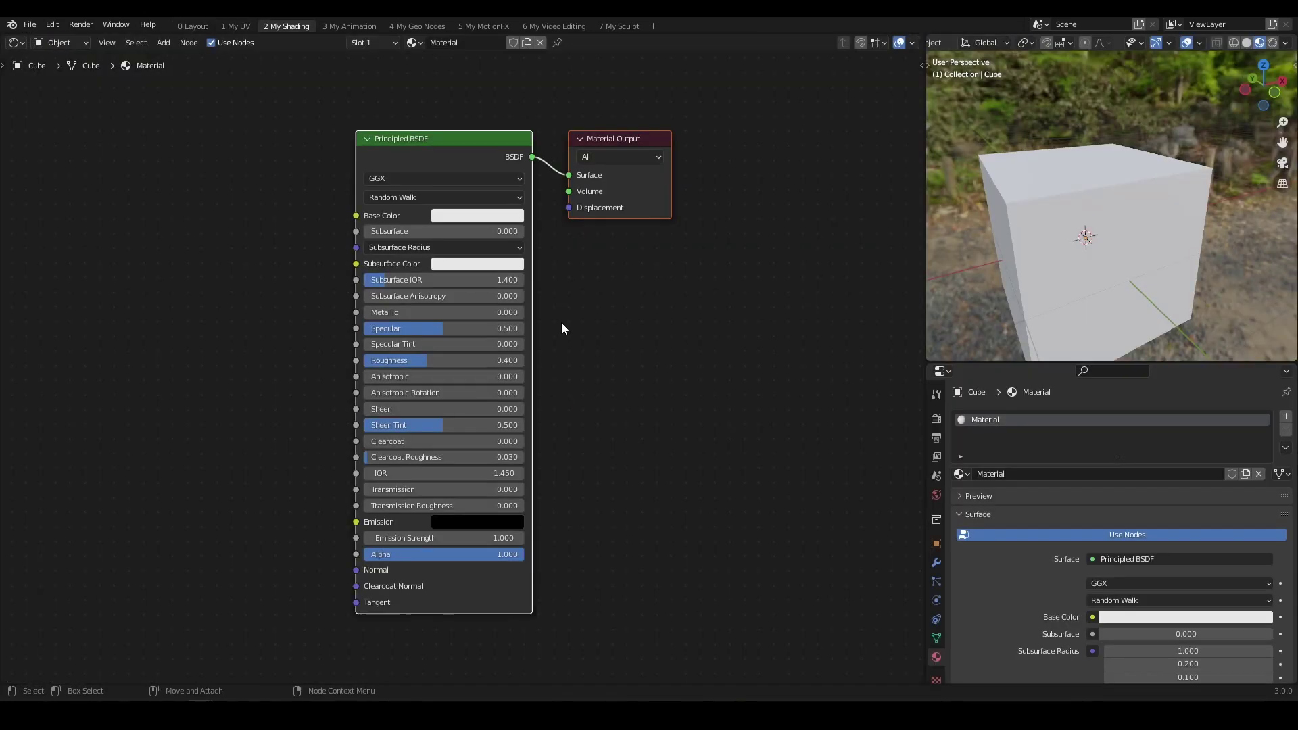
key("ctrl+Tab")
key("ctrl+Tab")
key("ctrl+Tab")
key("ctrl+Tab")
key("ctrl+Tab")
key("ctrl+Tab")
key("ctrl+Tab")
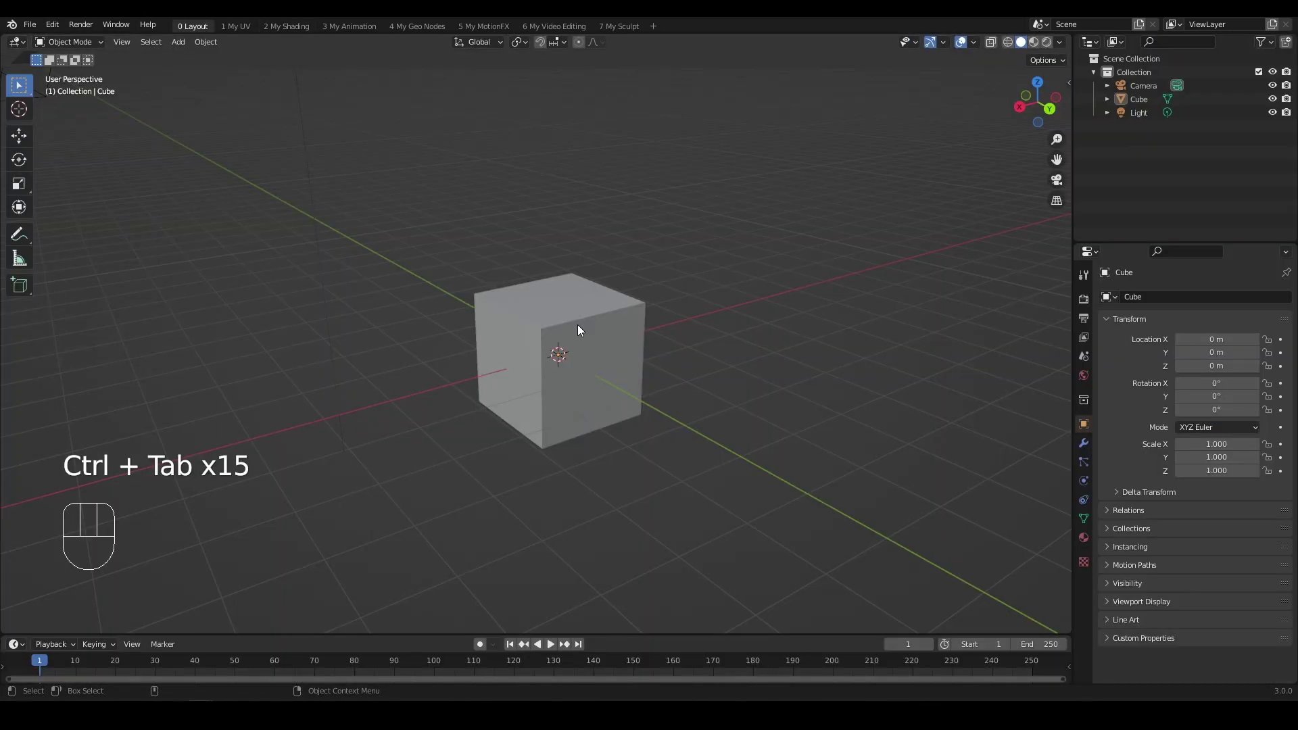
middle_click(567, 337, "alt")
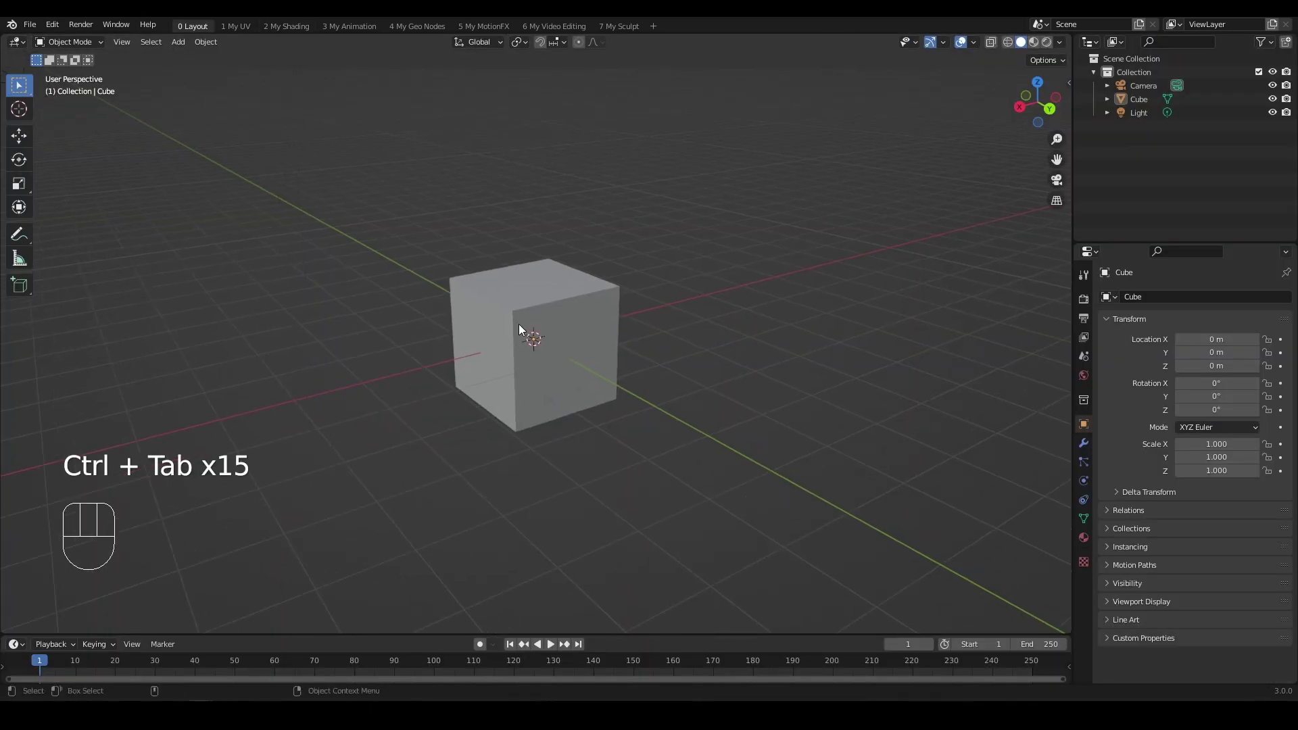
Step: Restore Preferences and bind Toggle Workspace 1 to the 9 key
mouse_move(218, 681)
left_click(261, 652)
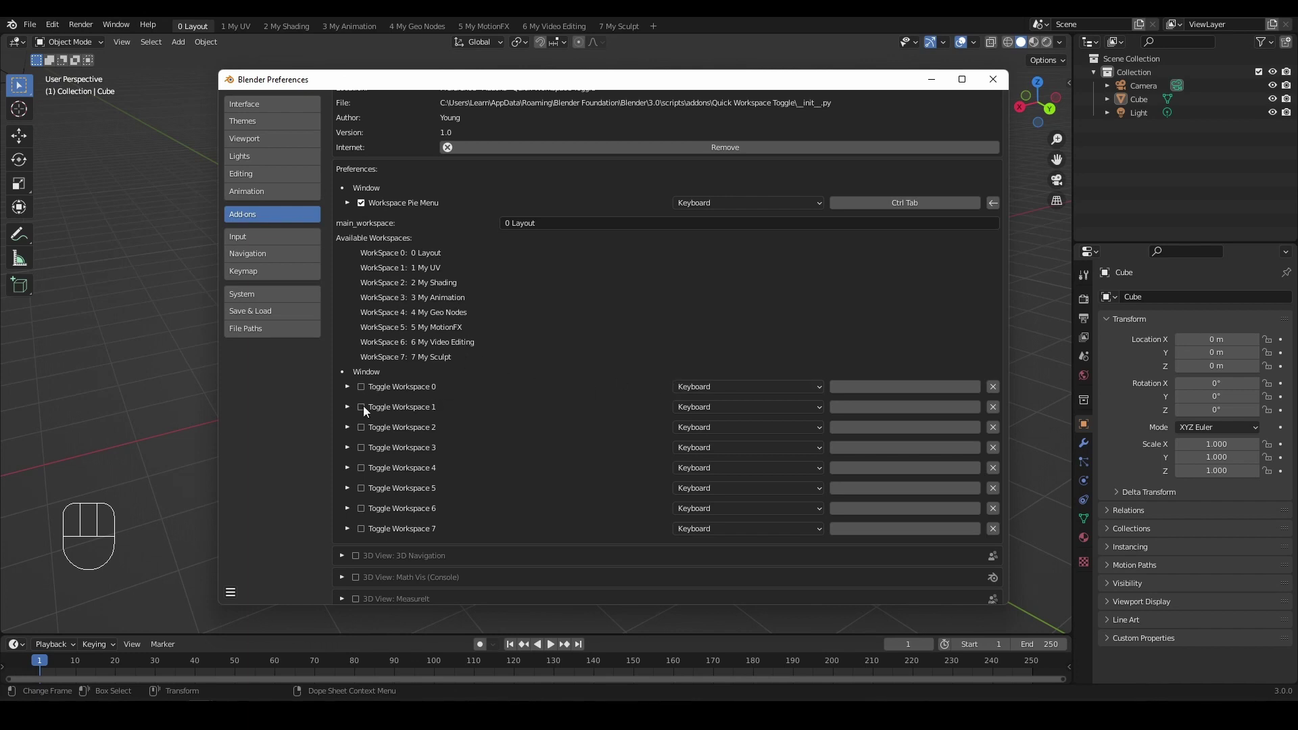
left_click(883, 407)
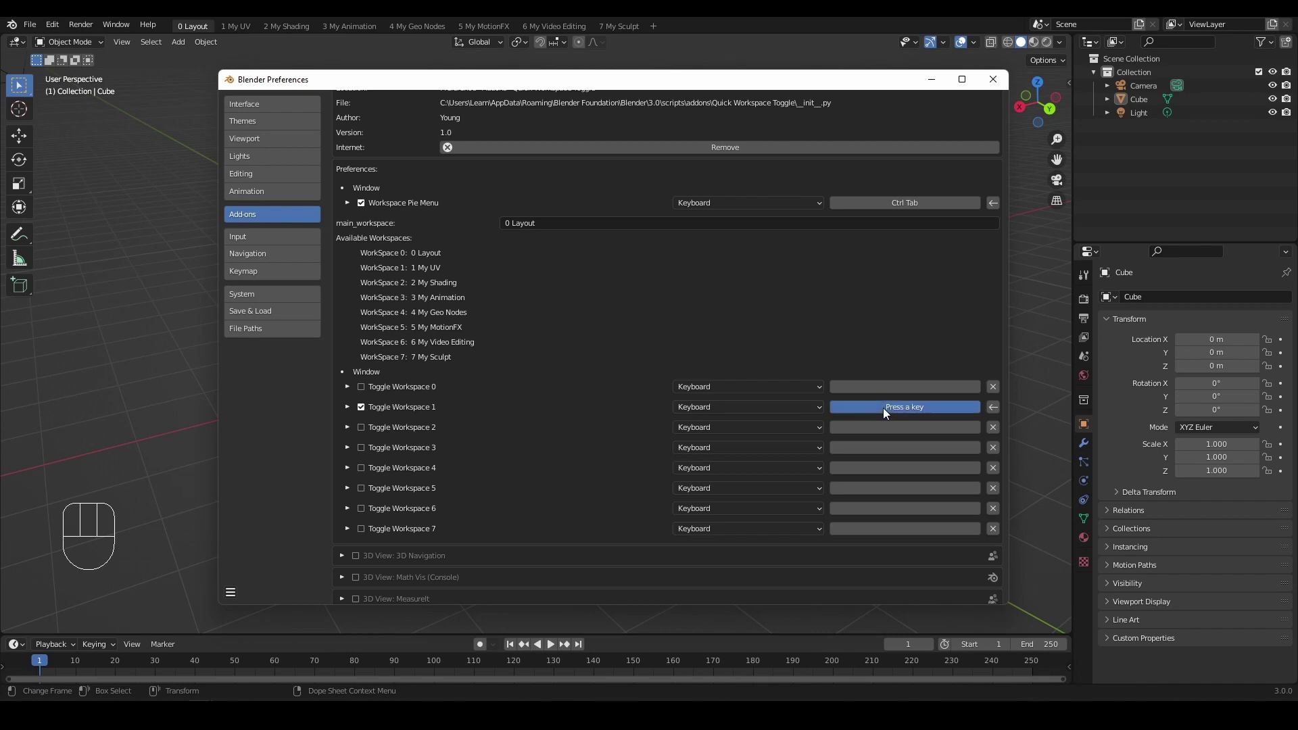
key("ctrl+1")
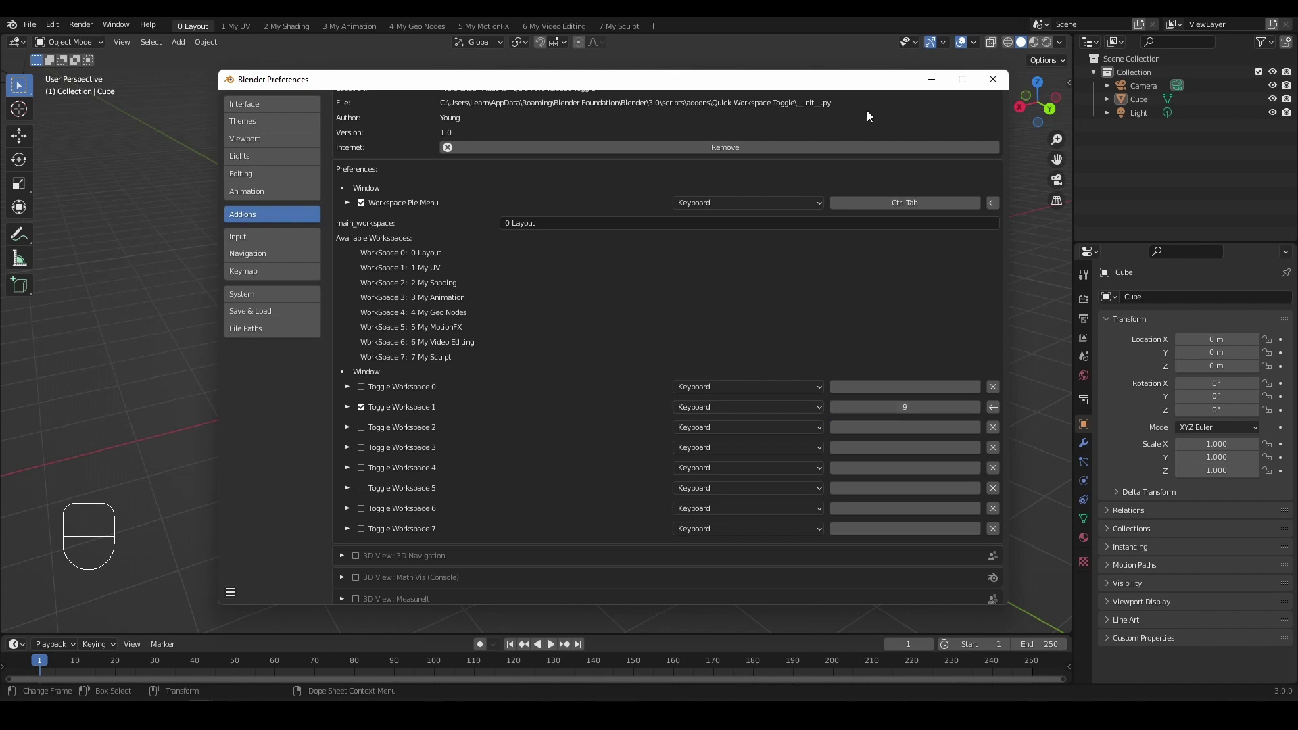
left_click(930, 80)
key("ctrl+1")
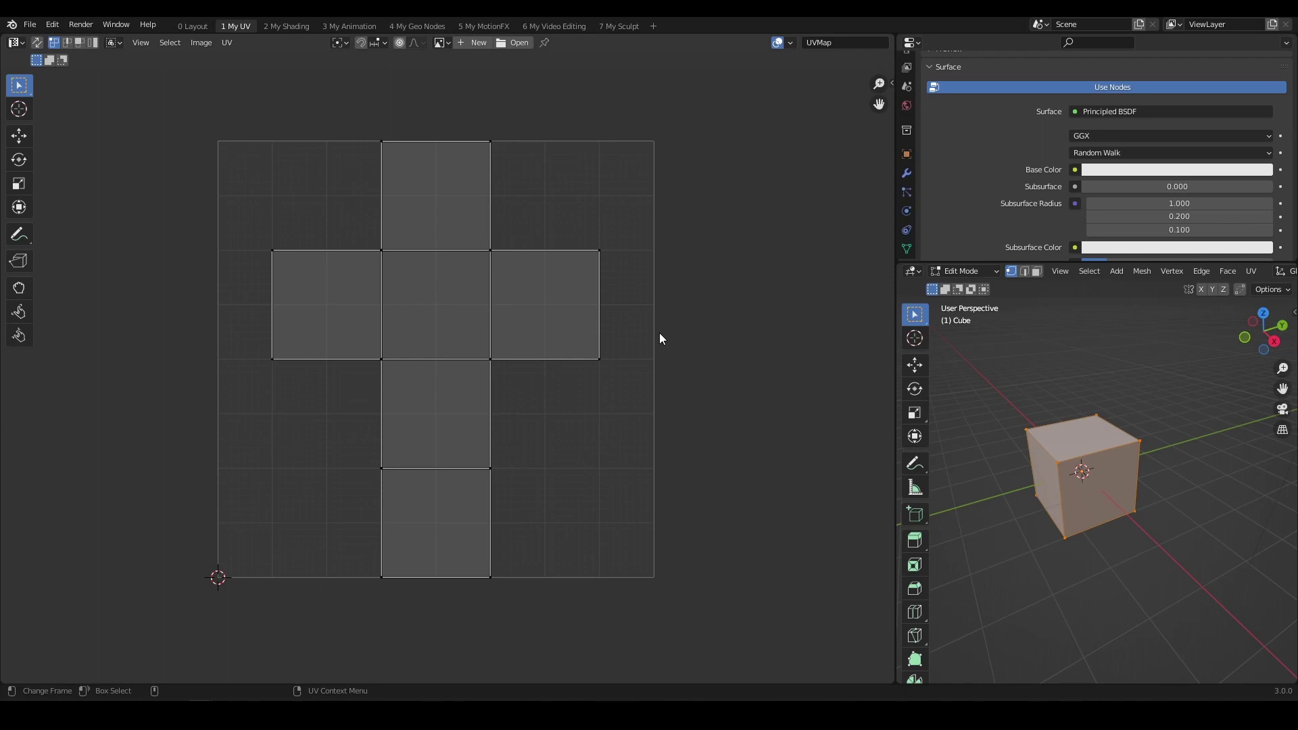
key("ctrl+1")
key("ctrl+1")
key("ctrl+1")
key("ctrl+1")
key("ctrl+1")
key("ctrl+1")
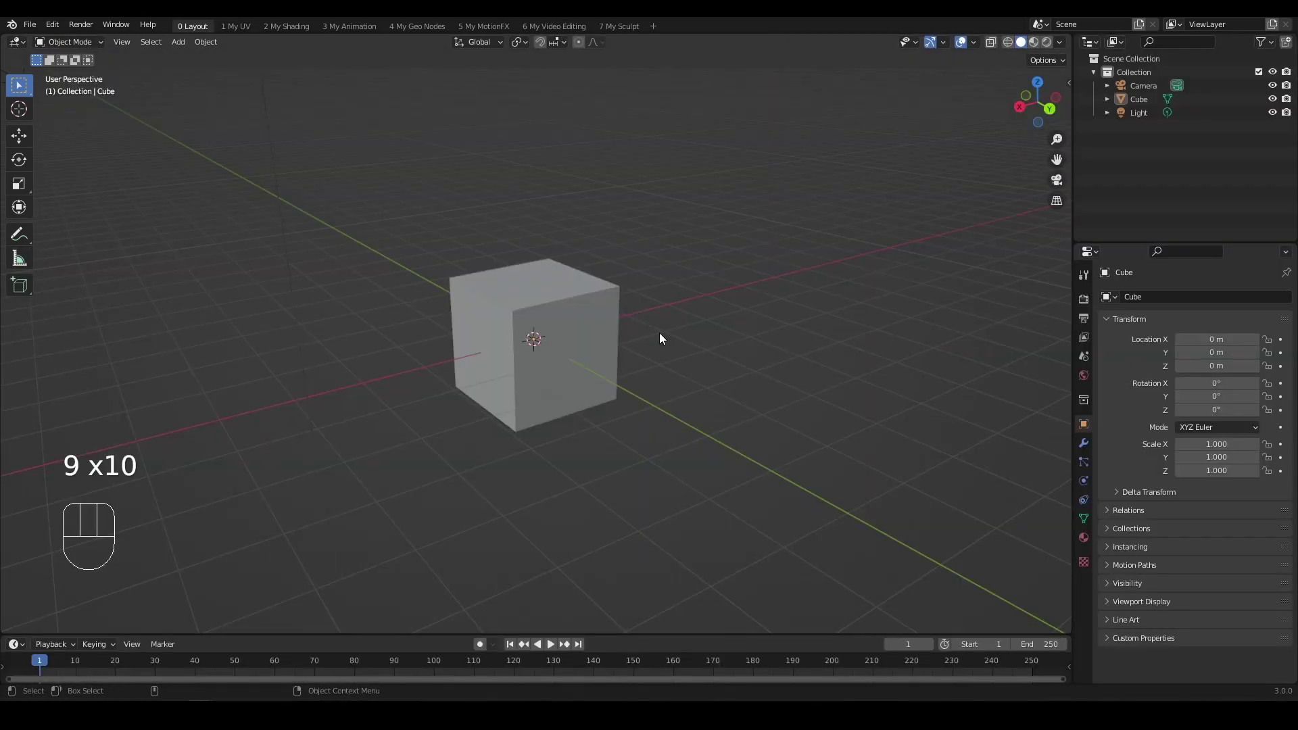
key("ctrl+1")
key("ctrl+1")
key("ctrl+1")
key("ctrl+Tab")
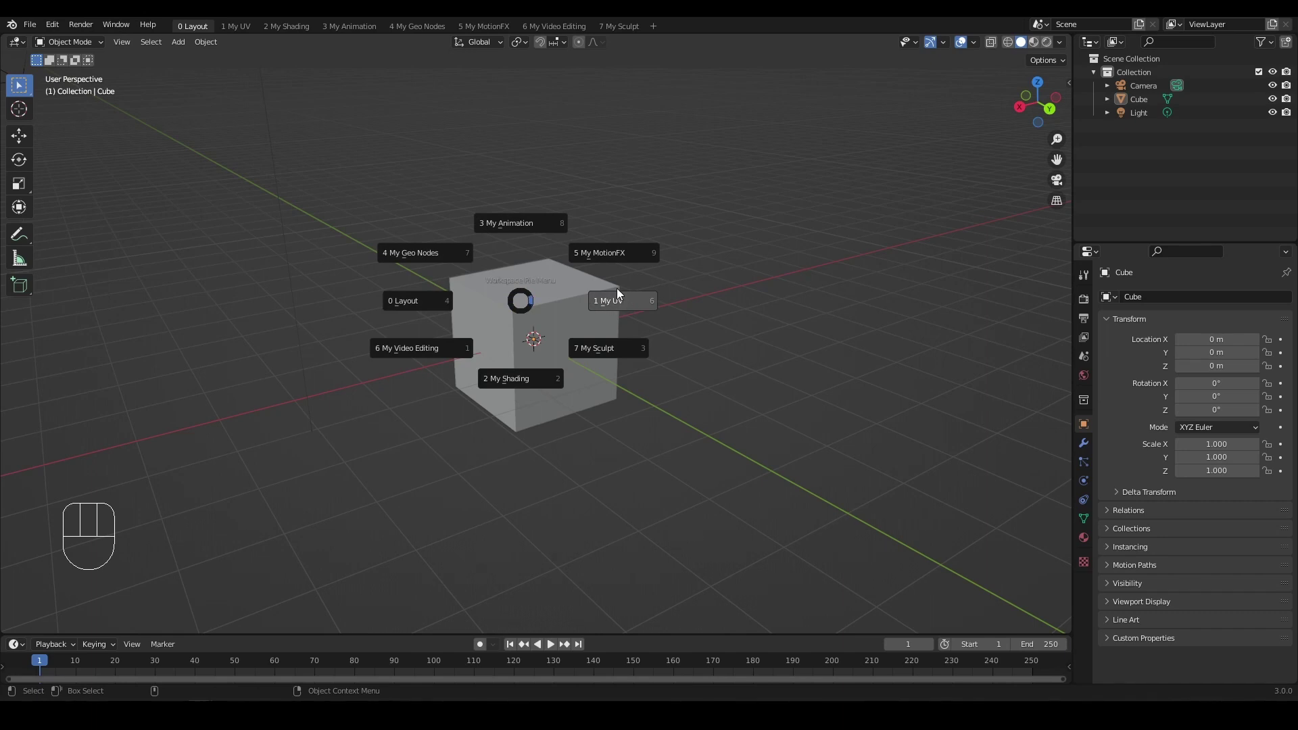
Step: Rename the UV workspace tab to '0 My UV'
left_click(449, 300)
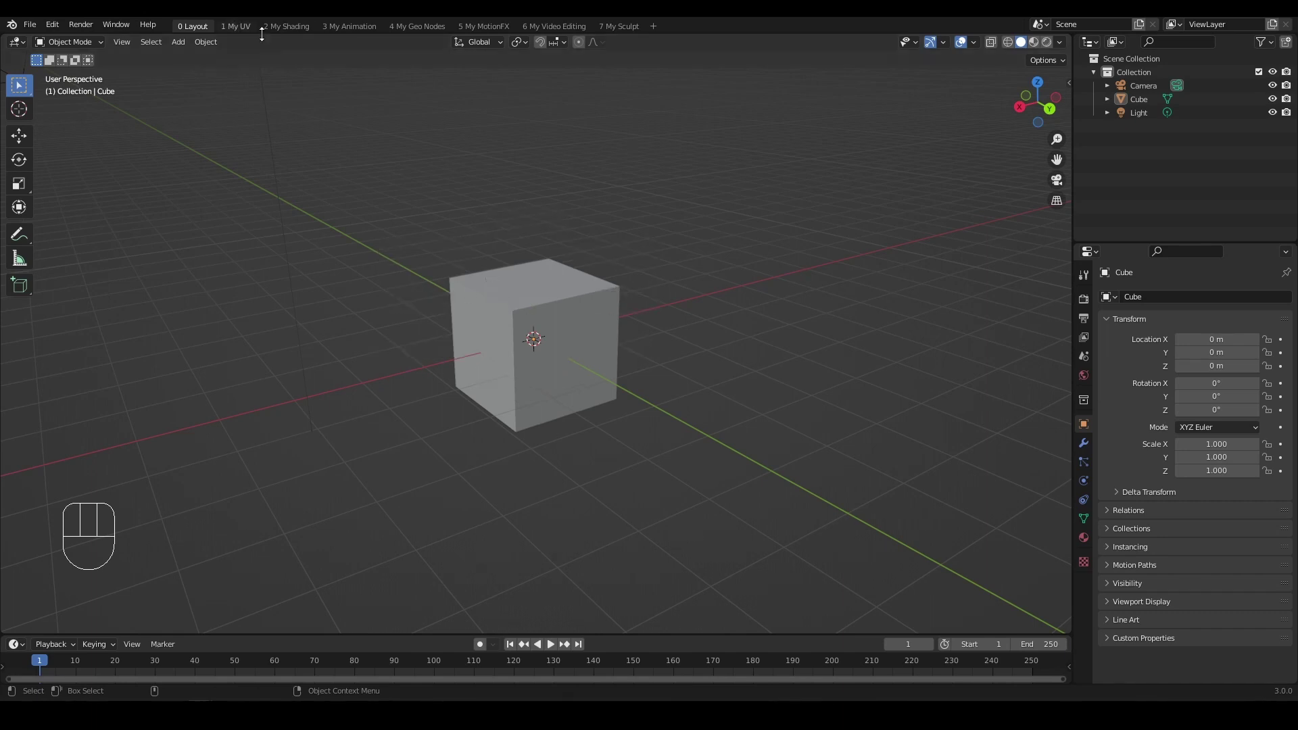
left_click(228, 27)
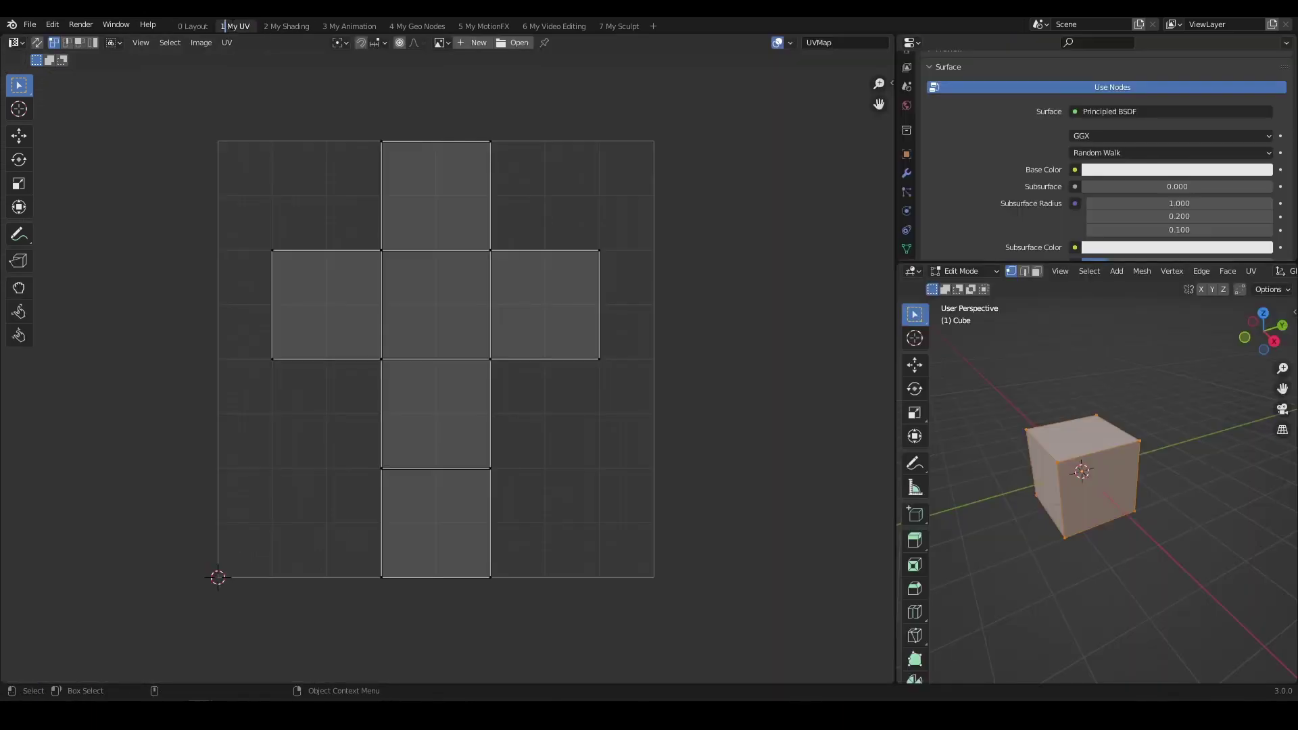
key("BackSpace")
type("0")
Step: Rename the Layout workspace tab to '1 Layout'
double_click(195, 26)
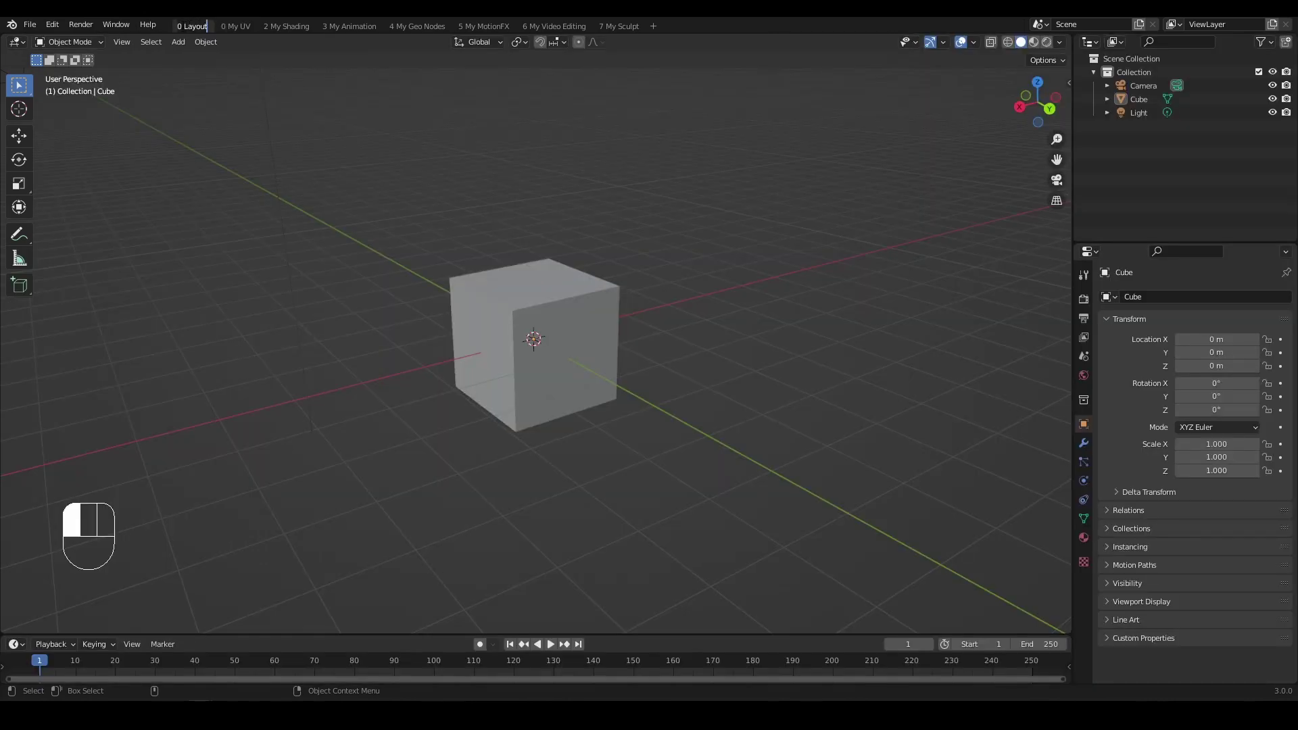
key("Home")
key("Delete")
type("1")
key("Return")
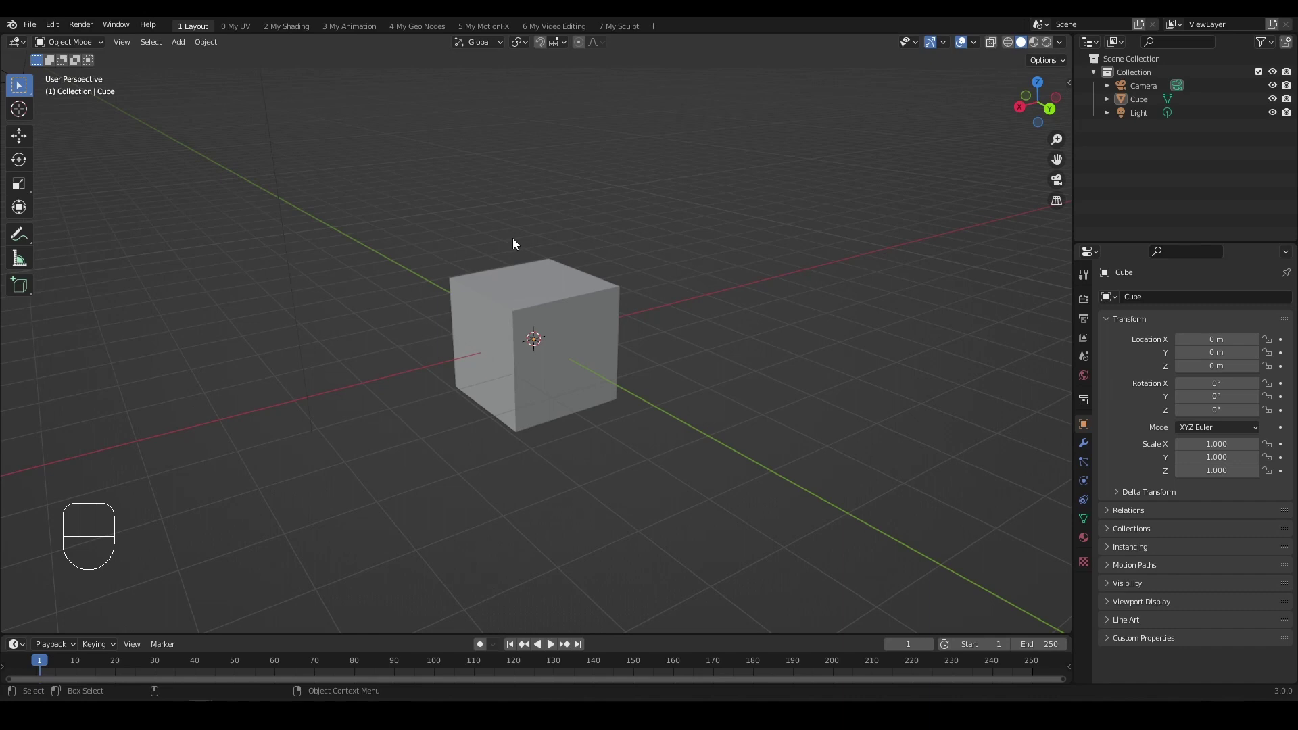
Step: Test the Ctrl+Tab pie, toggling between 0 My UV and 1 Layout twice
key("ctrl+Tab")
key("ctrl+Tab")
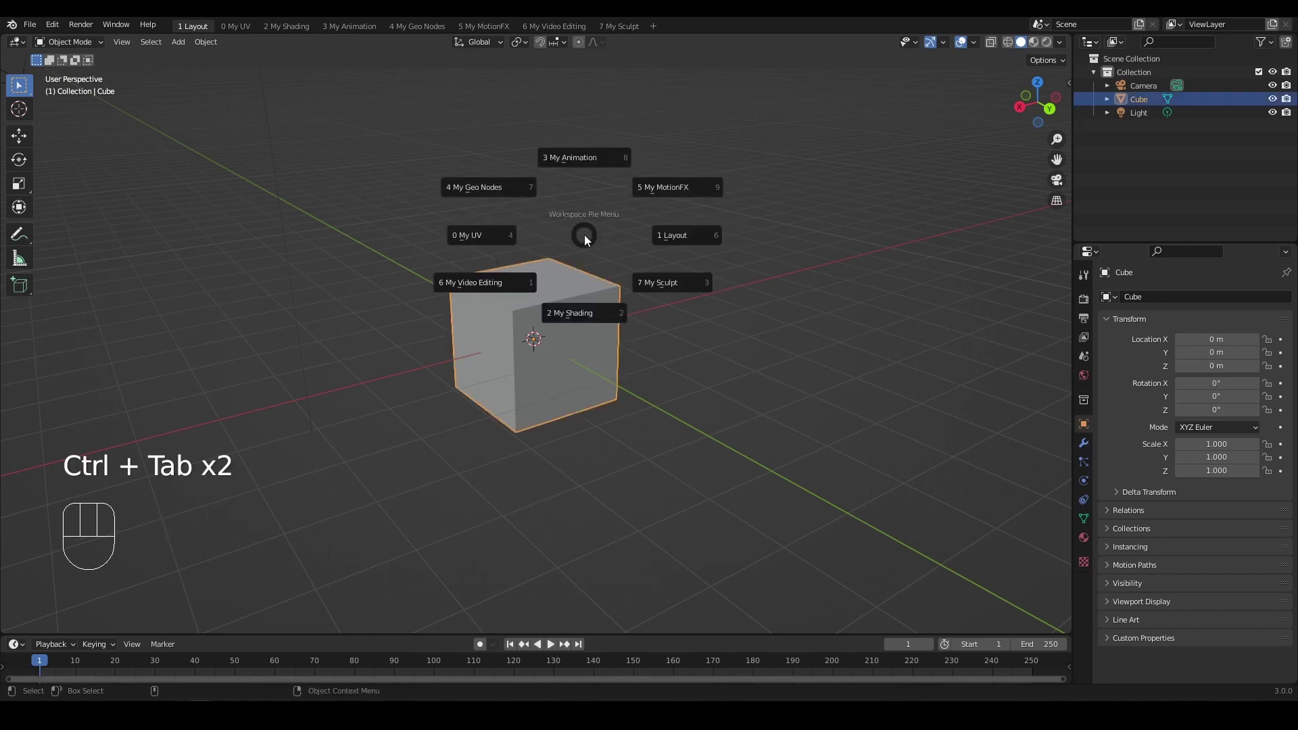
left_click(472, 234)
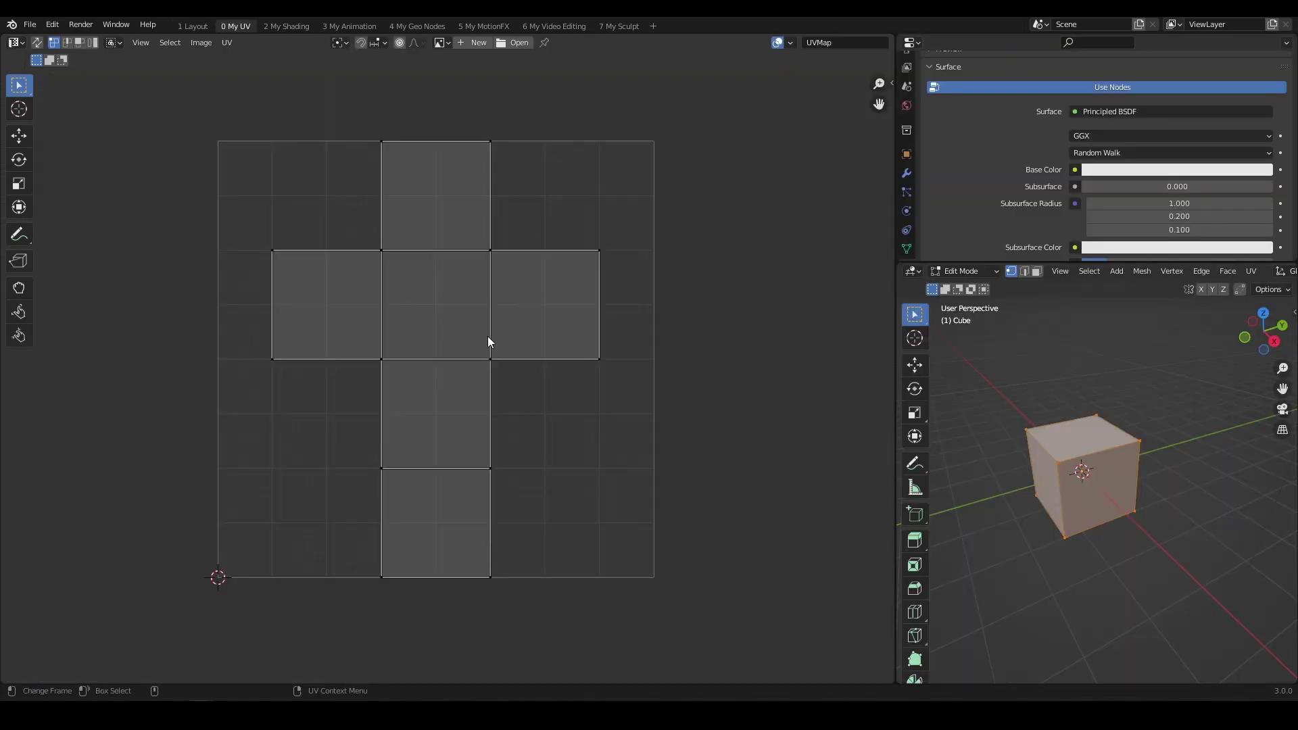
key("ctrl+Tab")
left_click(588, 334)
key("ctrl+Tab")
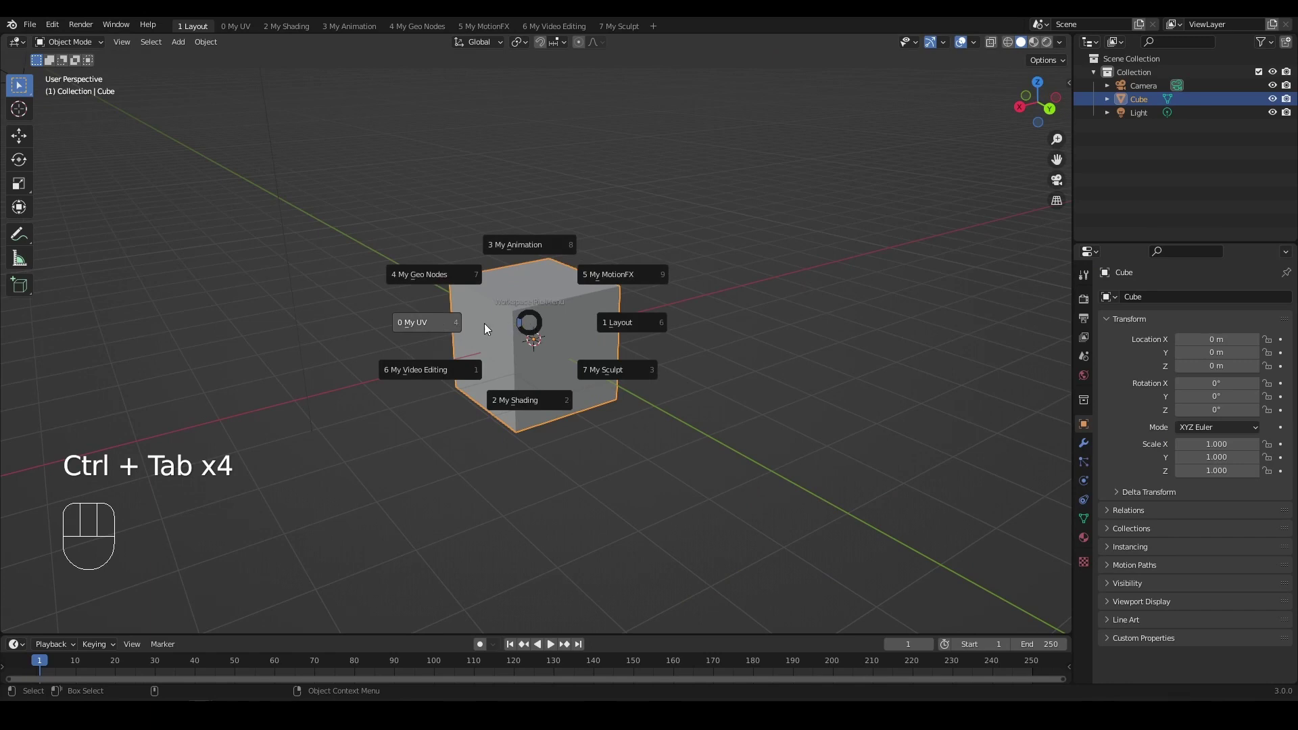
left_click(449, 325)
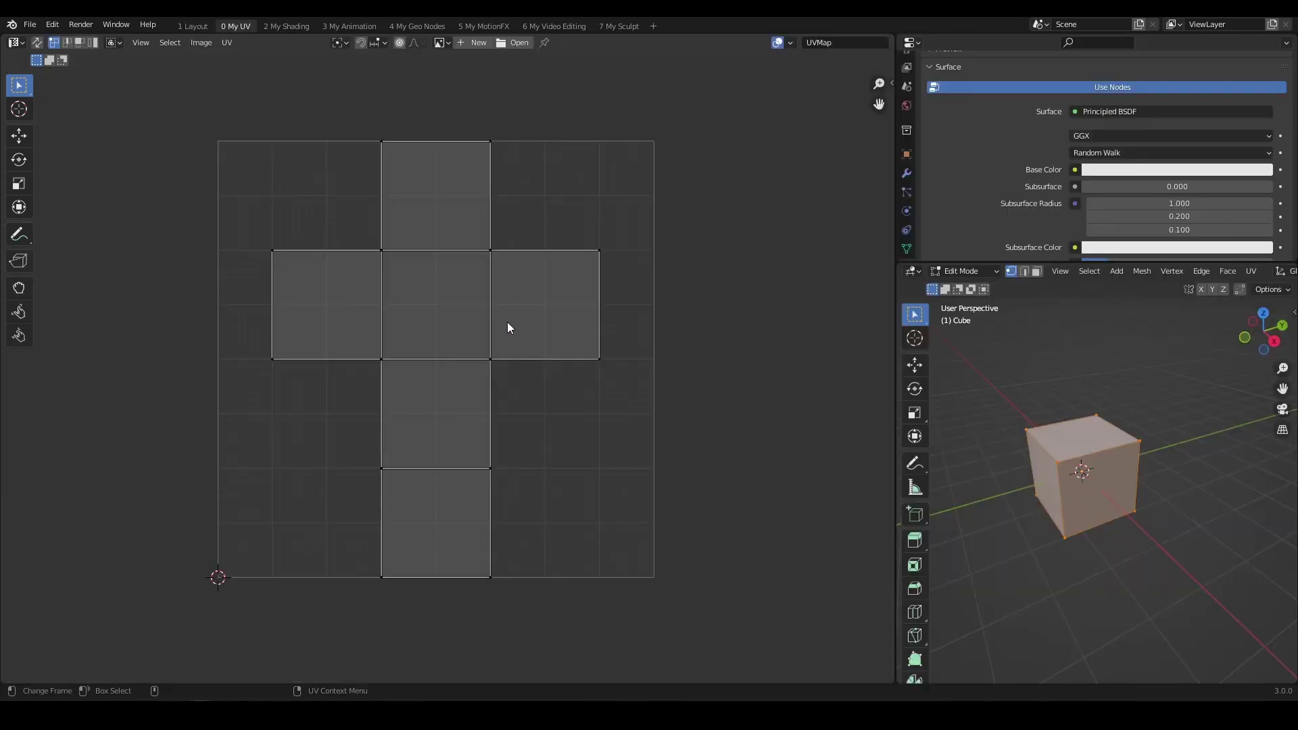
key("ctrl+Tab")
left_click(517, 326)
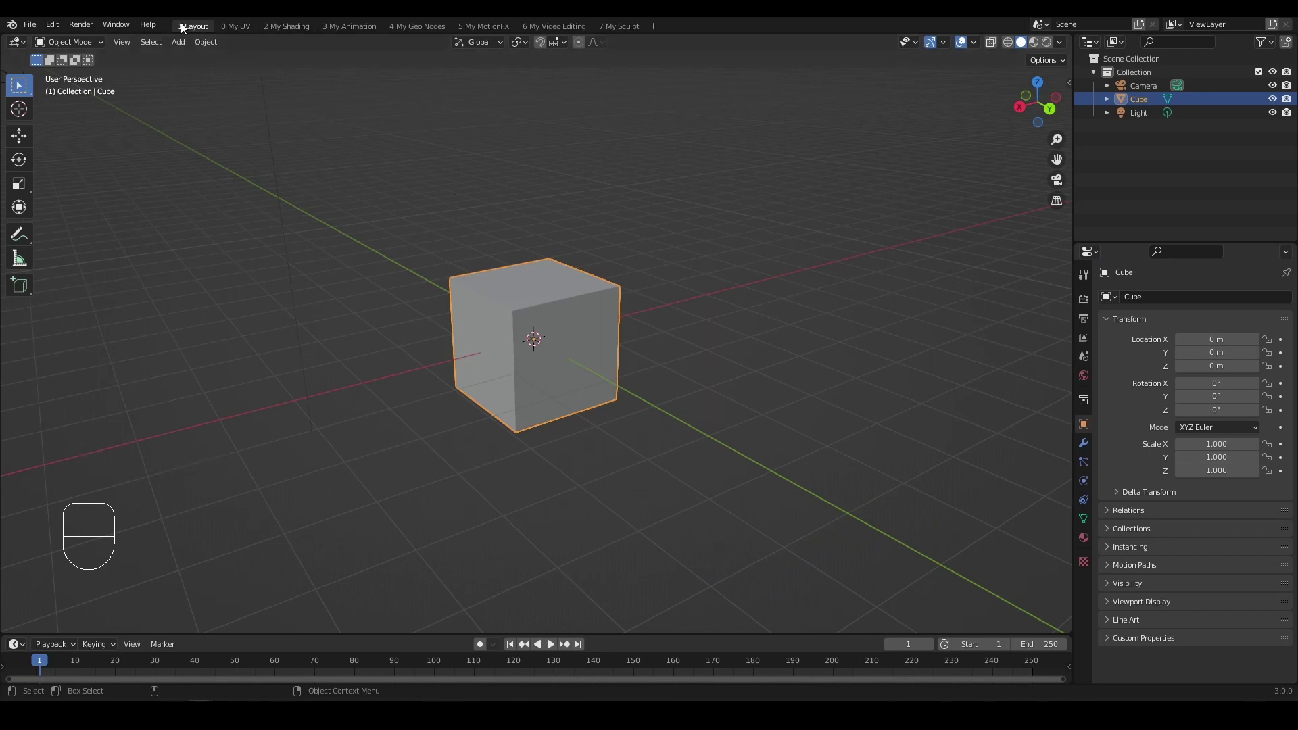
Step: Change the add-on's main_workspace value to '1 Layout'
left_click(257, 659)
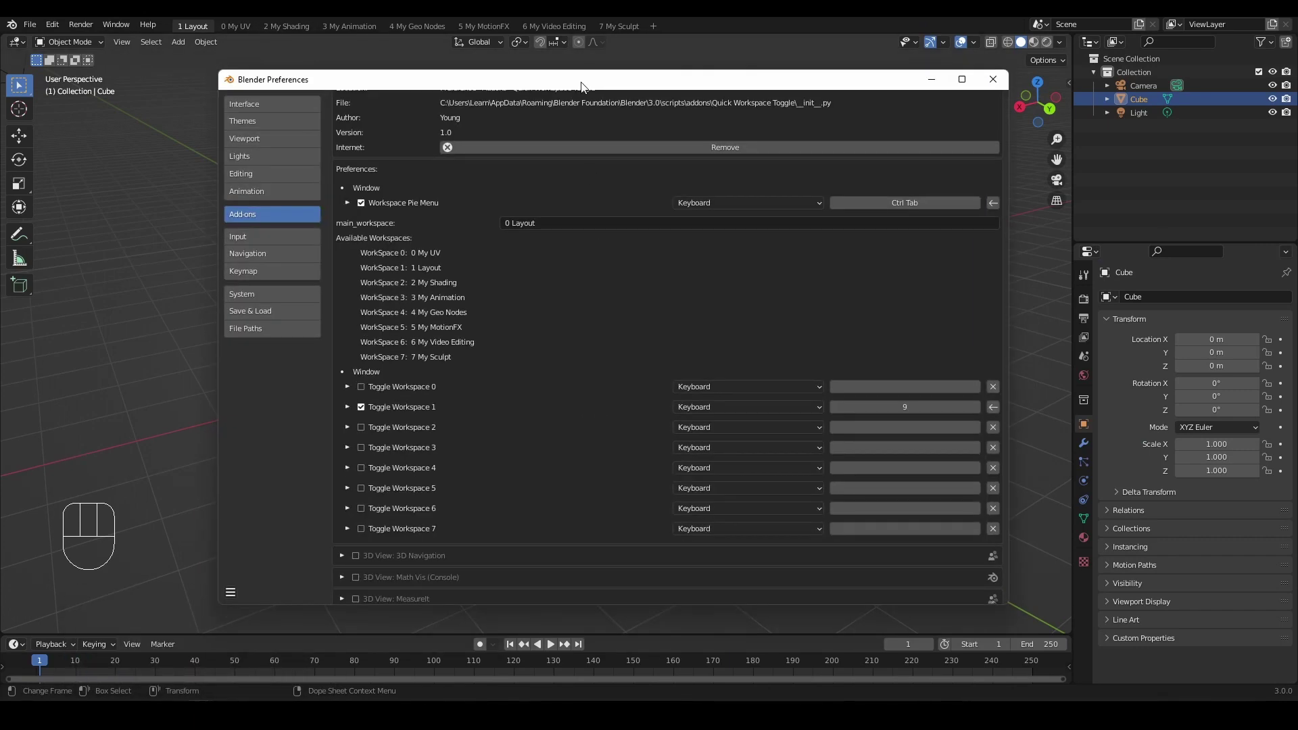
left_click_drag(580, 82, 583, 91)
left_click(520, 231)
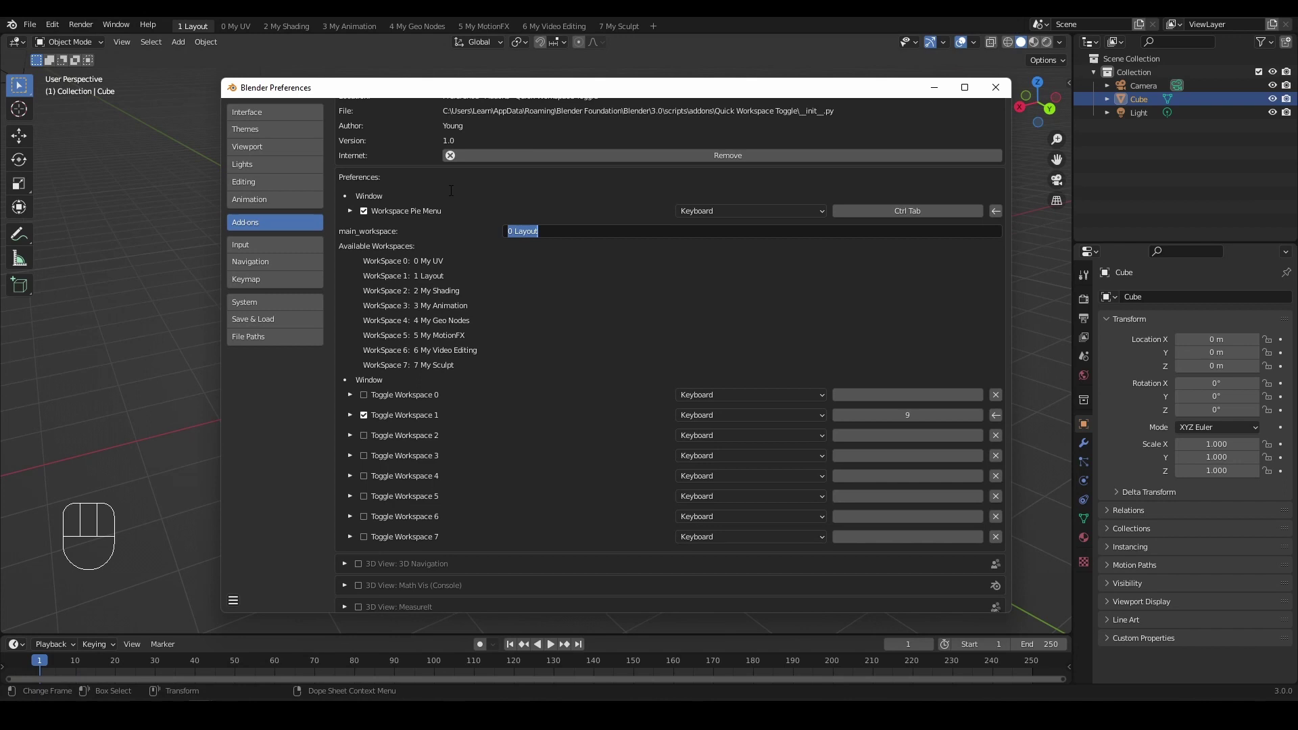
key("Home")
key("Delete")
type("1")
Step: Test the Ctrl+Tab pie with Preferences minimized, then restore Preferences
left_click(934, 87)
key("ctrl+Tab")
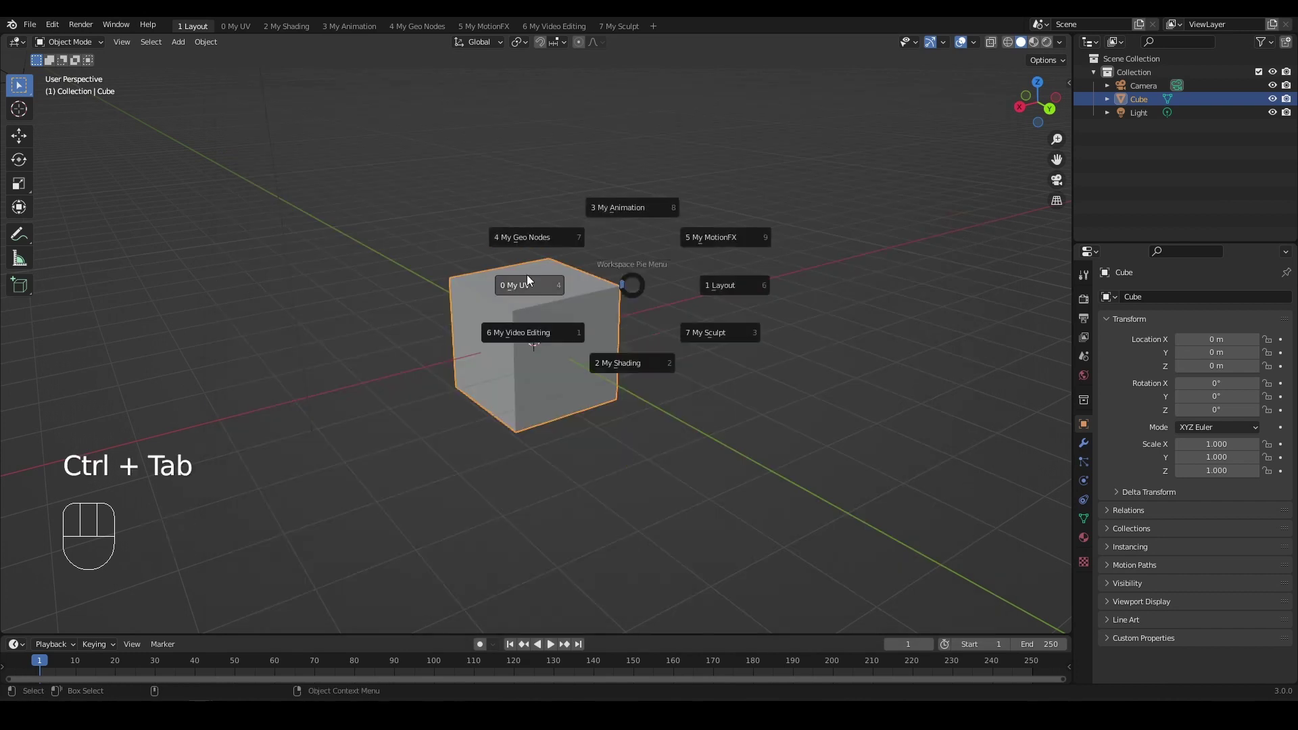
key("ctrl+Tab")
key("ctrl+Tab")
key("ctrl+Tab")
key("ctrl+Tab")
key("ctrl+Tab")
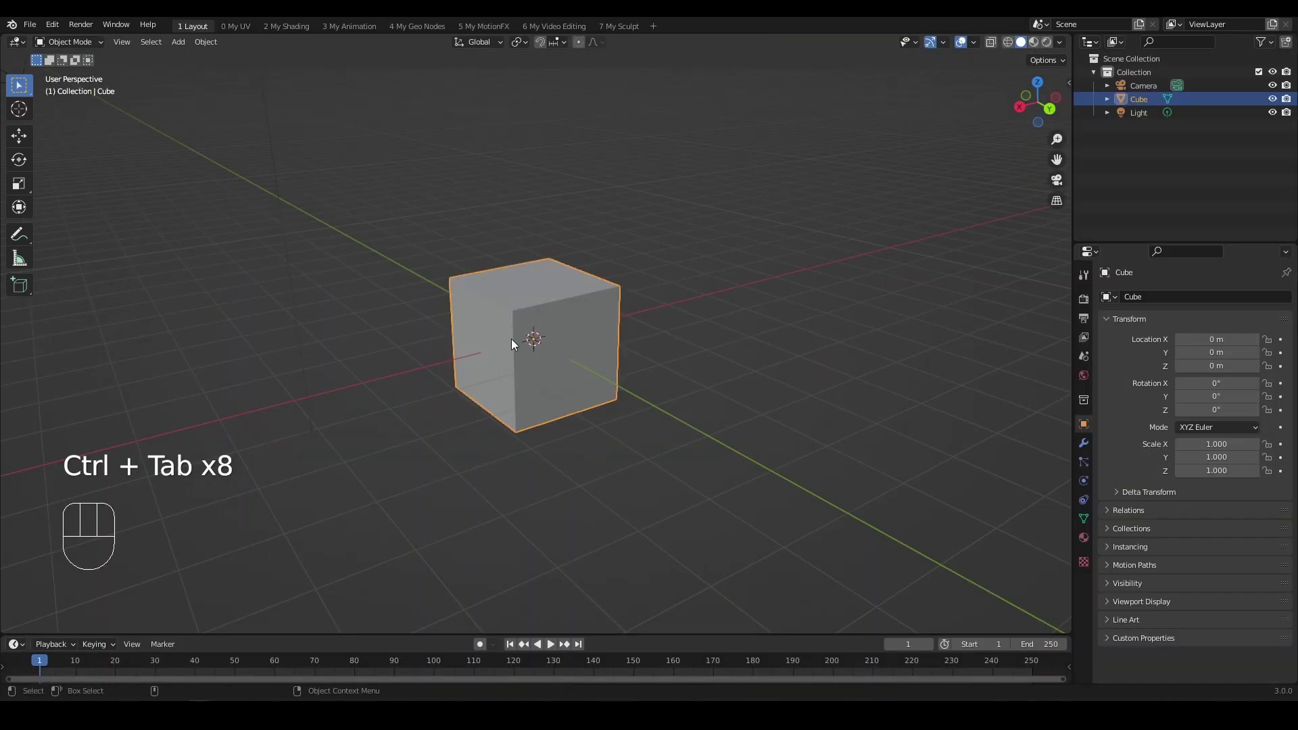
key("ctrl+Tab")
key("ctrl+Tab")
mouse_move(221, 695)
left_click(210, 639)
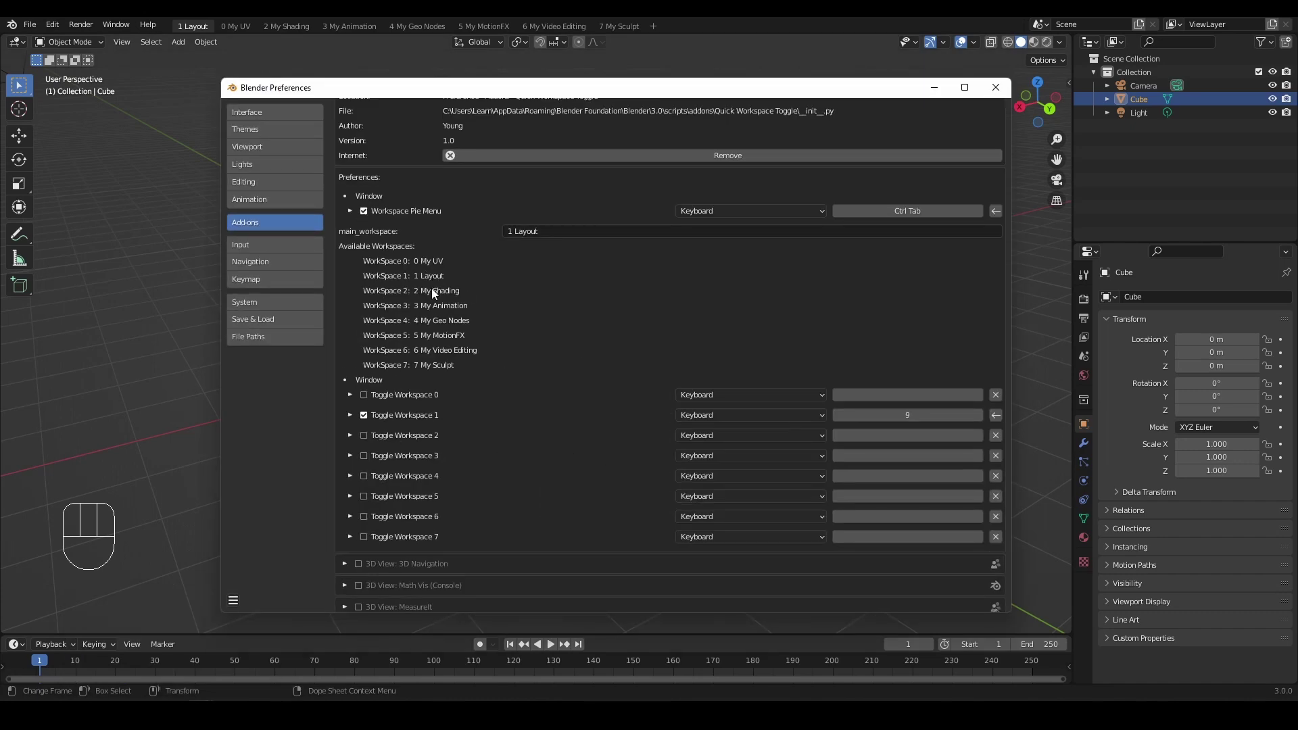
Step: Enable Toggle Workspace 2 bound to 0, then test the 9 and 0 keys
left_click(383, 437)
left_click(913, 437)
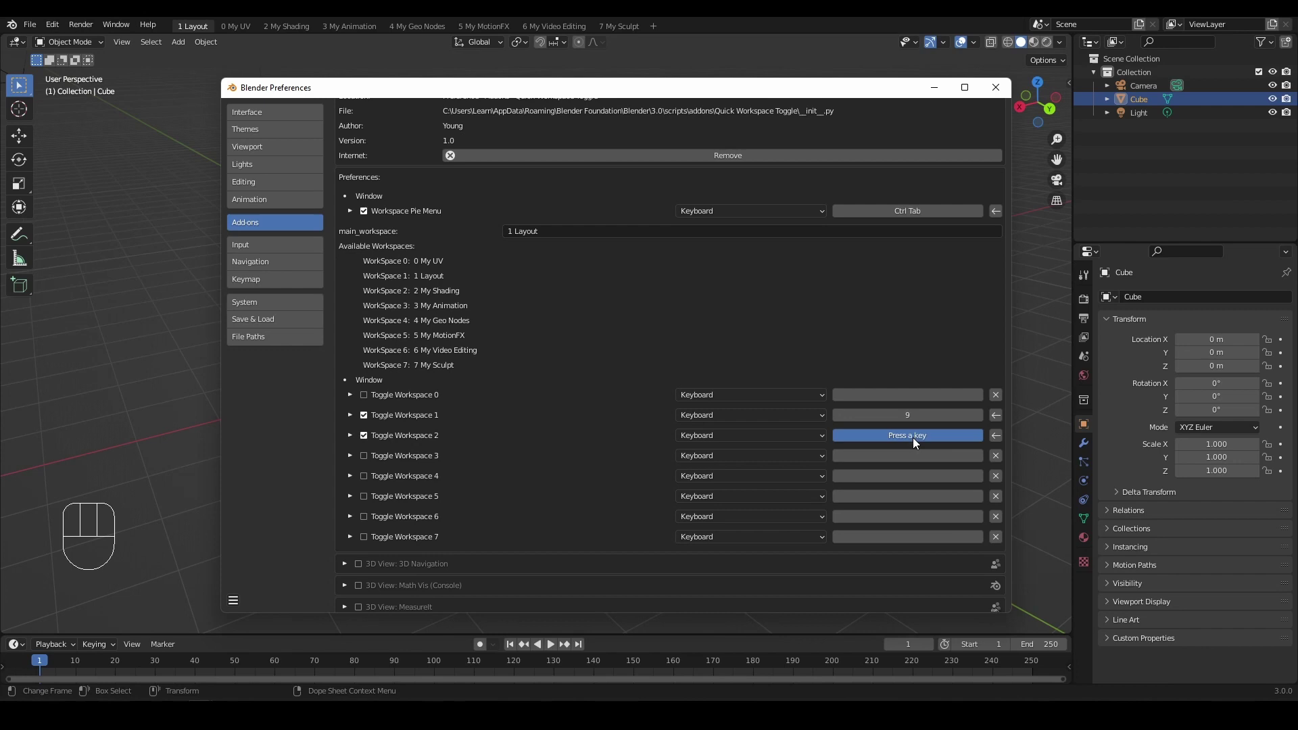
key("0")
left_click(933, 88)
key("9")
key("9")
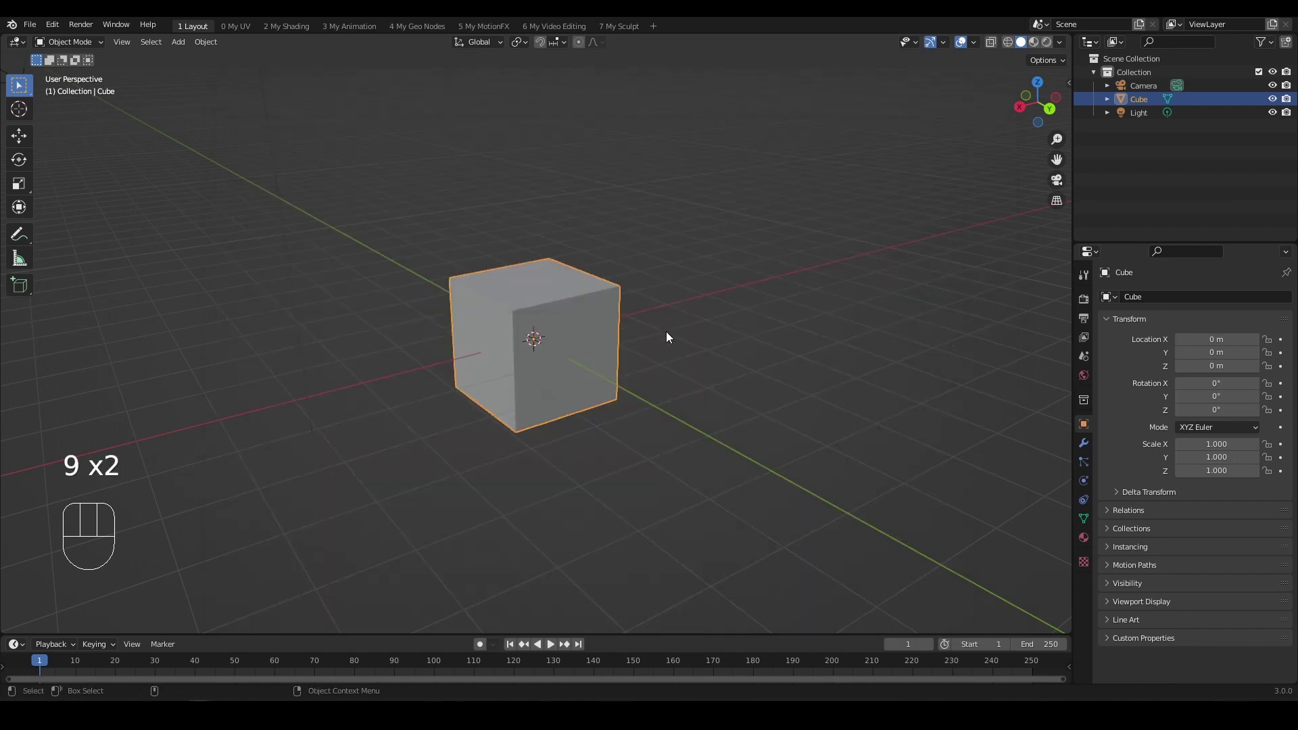
key("0")
key("0")
key("0")
key("0")
Step: Clear Toggle Workspace 1's binding and start assigning a key to Toggle Workspace 0
left_click(223, 716)
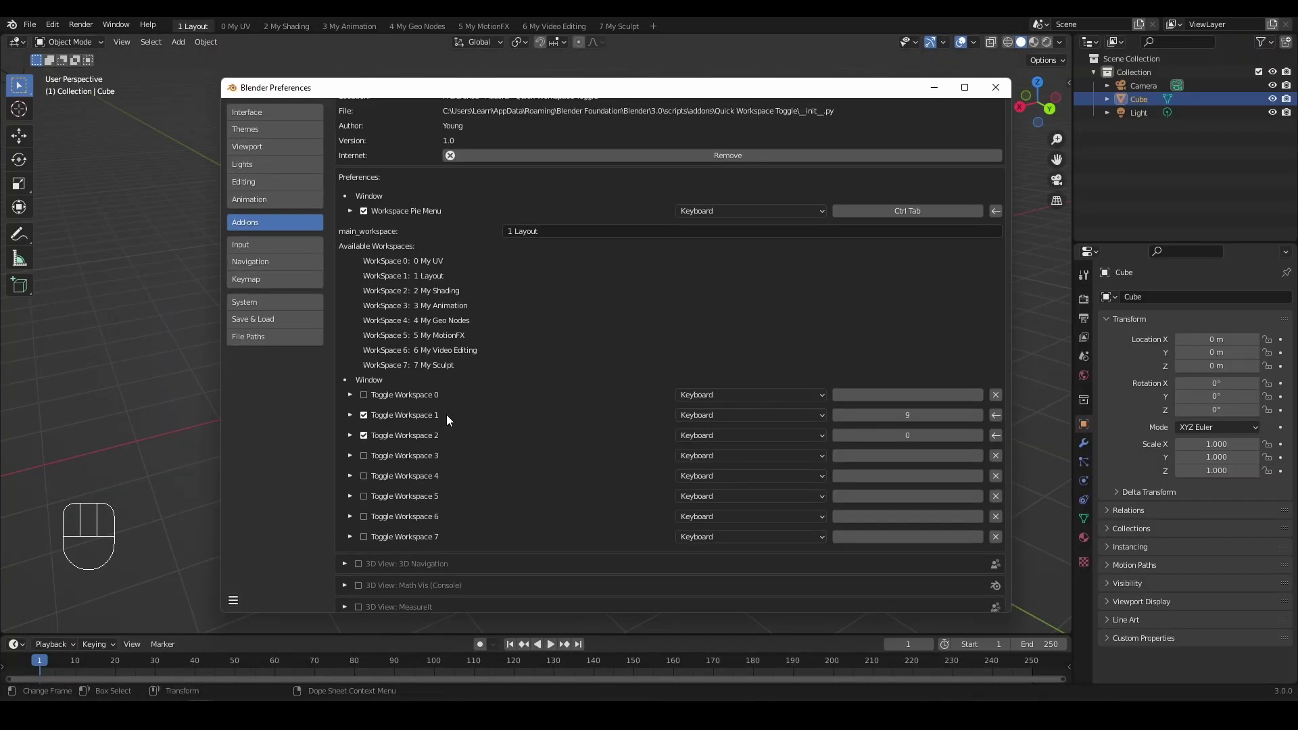
left_click(995, 415)
left_click(975, 395)
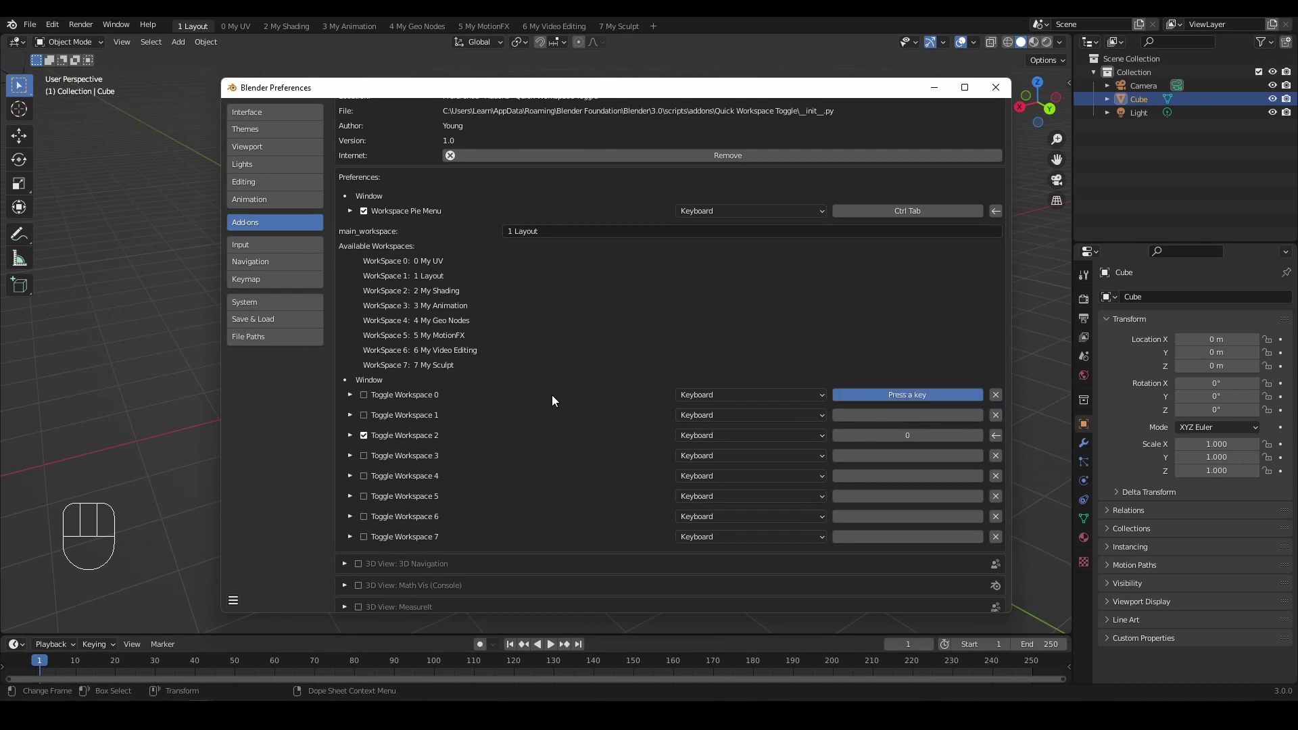